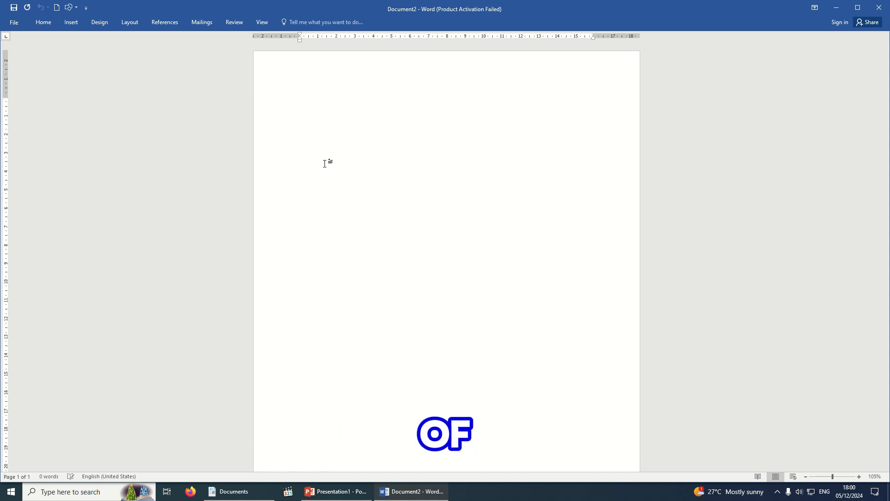
click(70, 22)
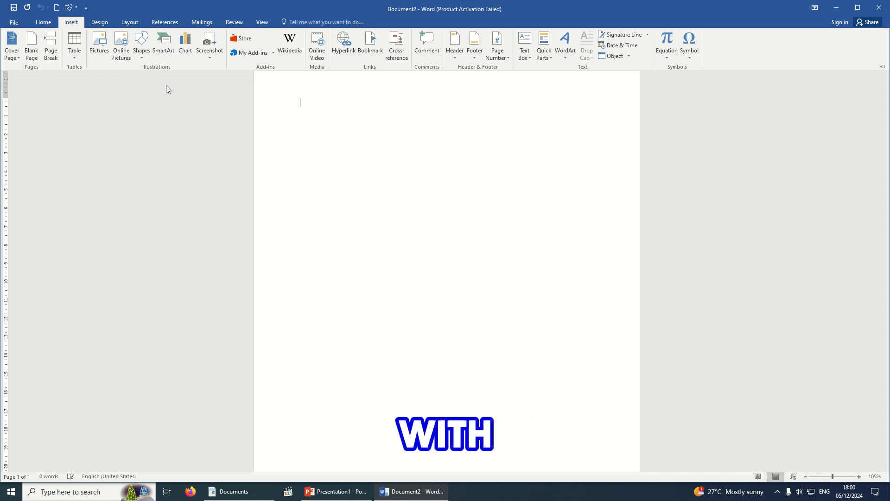
click(143, 55)
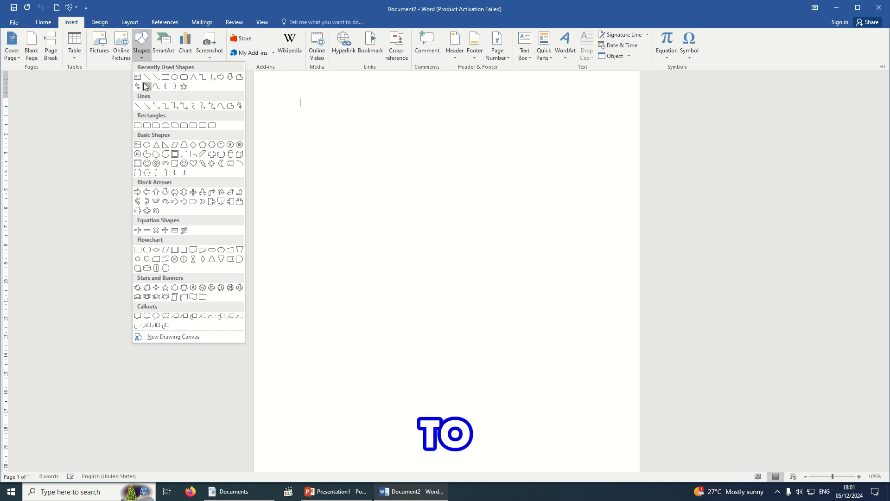
click(418, 184)
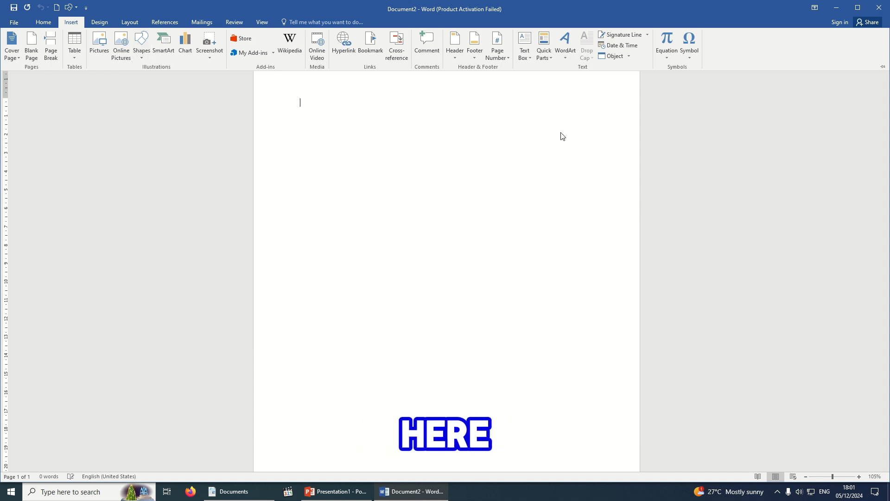
Draw a text box about 5 cm wide in the page's upper-right corner and enter a person's name in it
click(805, 477)
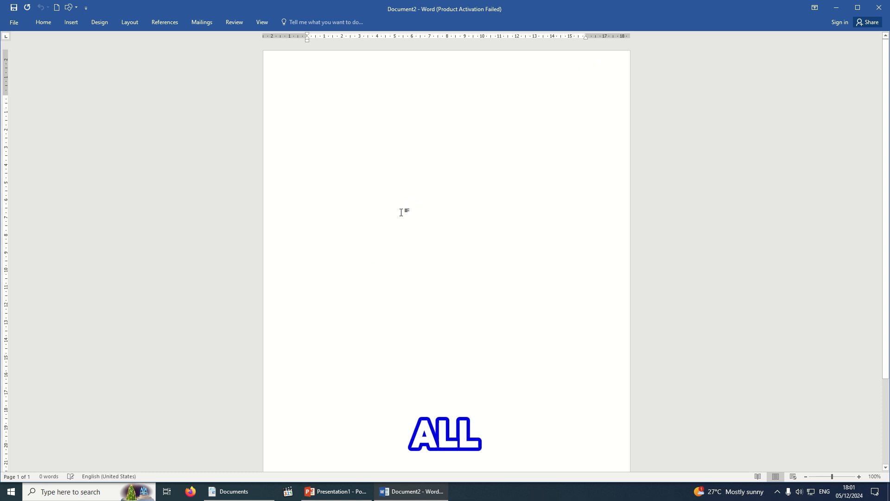
click(69, 22)
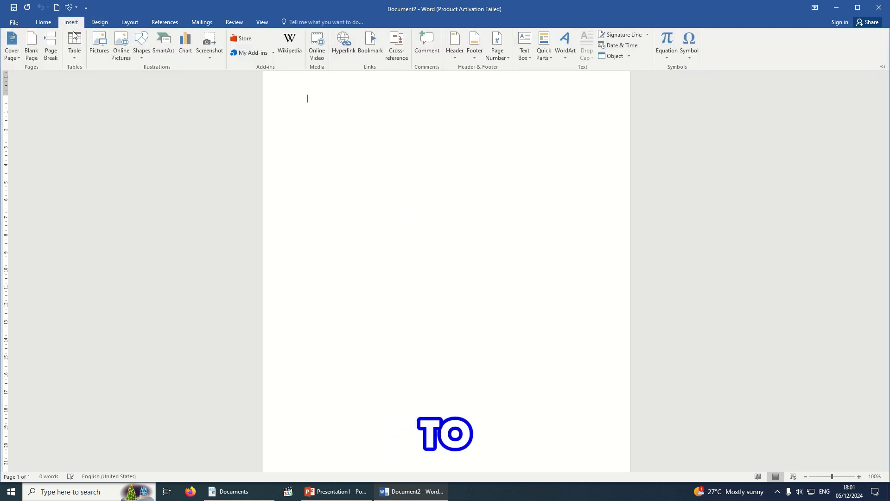
click(142, 52)
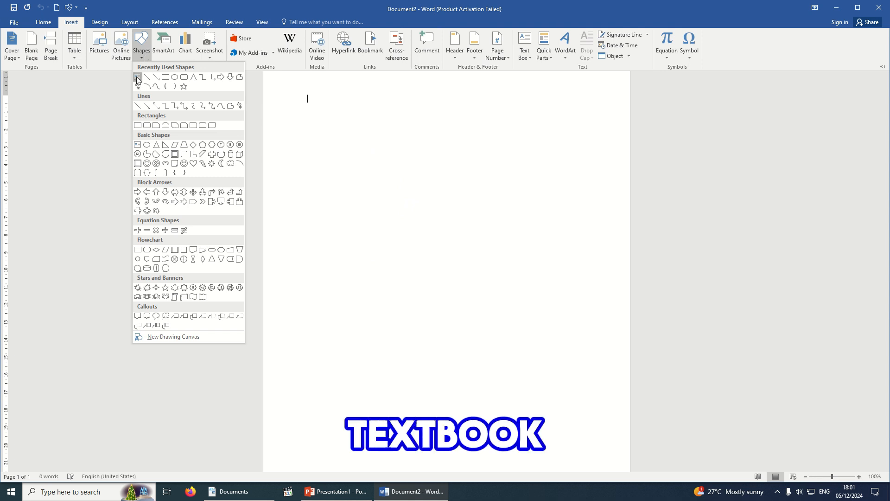
click(137, 78)
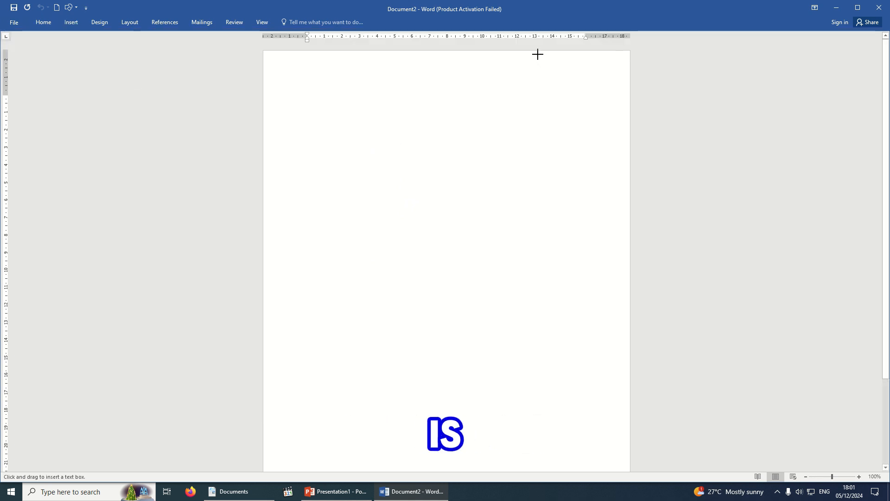
mouse_move(537, 54)
mouse_down()
mouse_move(582, 76)
mouse_move(624, 78)
mouse_up()
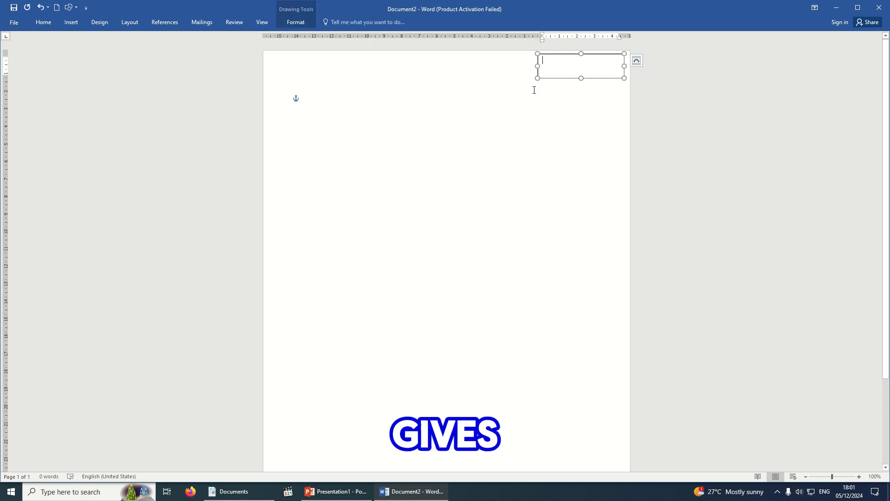
text(JDO)
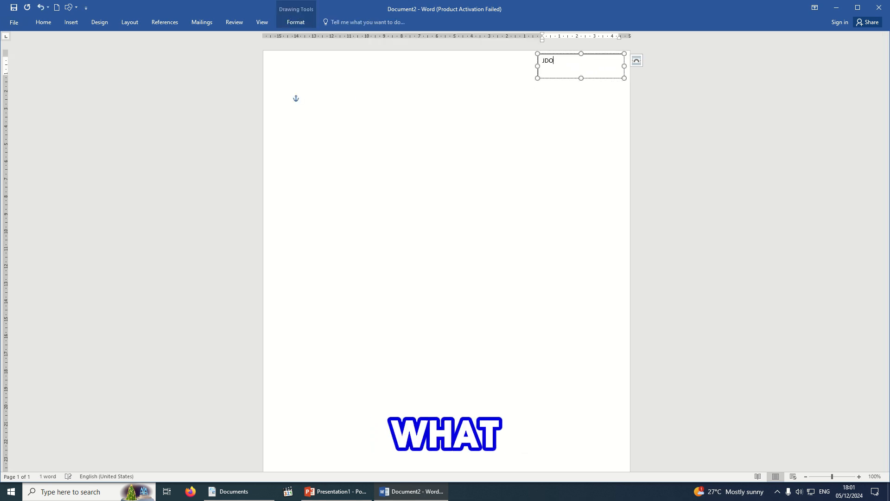
text(JLJSANI)
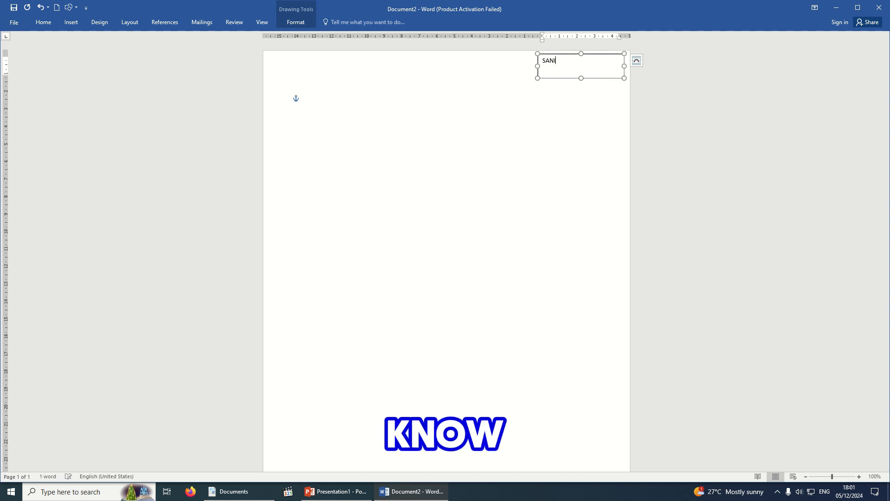
click(513, 214)
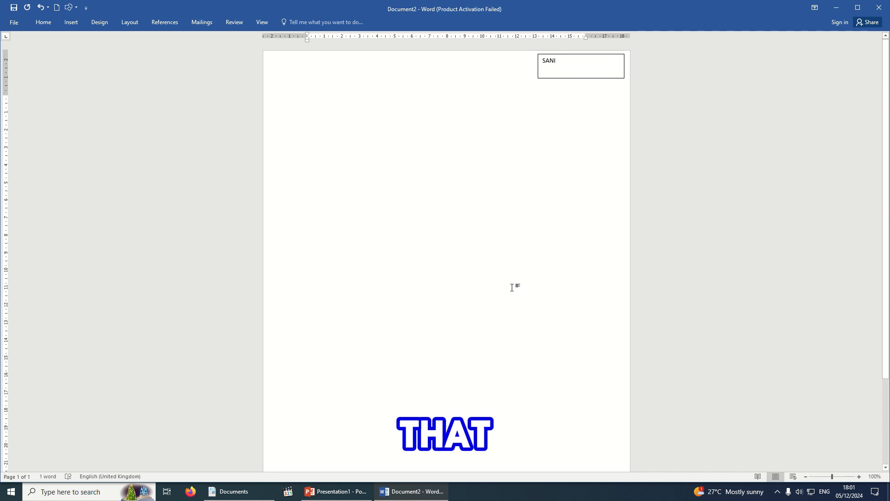
click(560, 74)
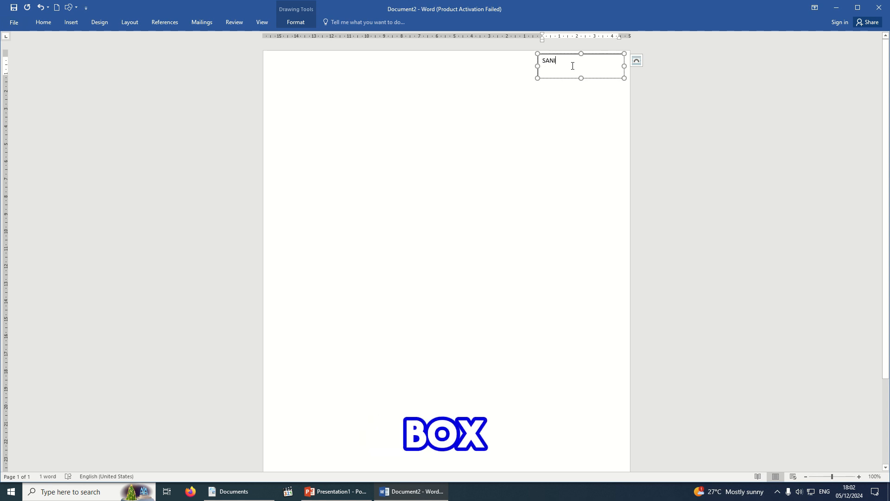
drag(569, 65, 534, 75)
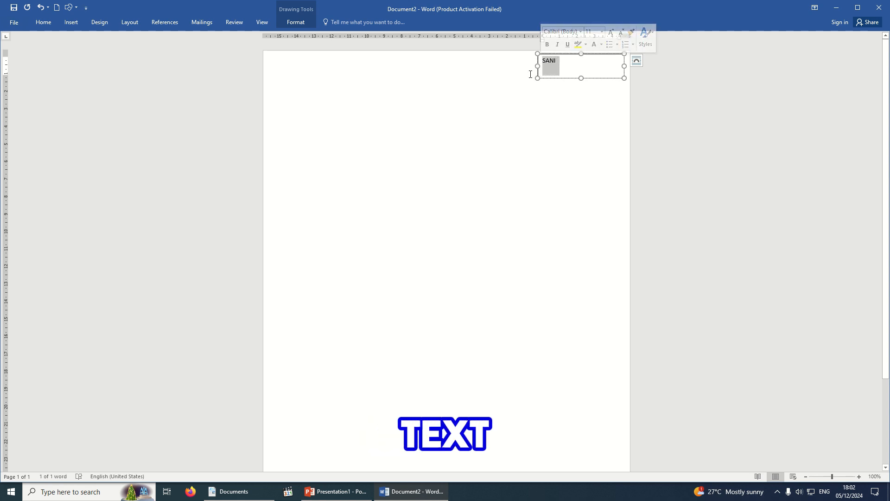
click(487, 105)
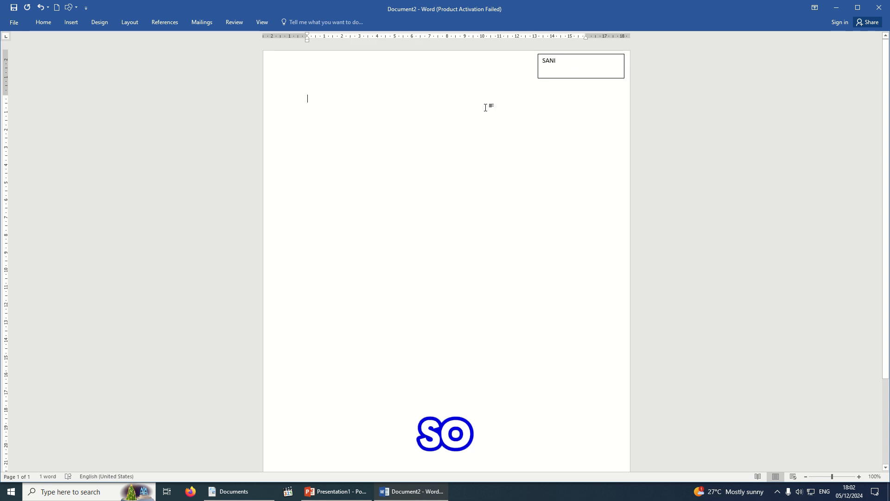
Delete the text box from the page's upper-right corner
click(583, 79)
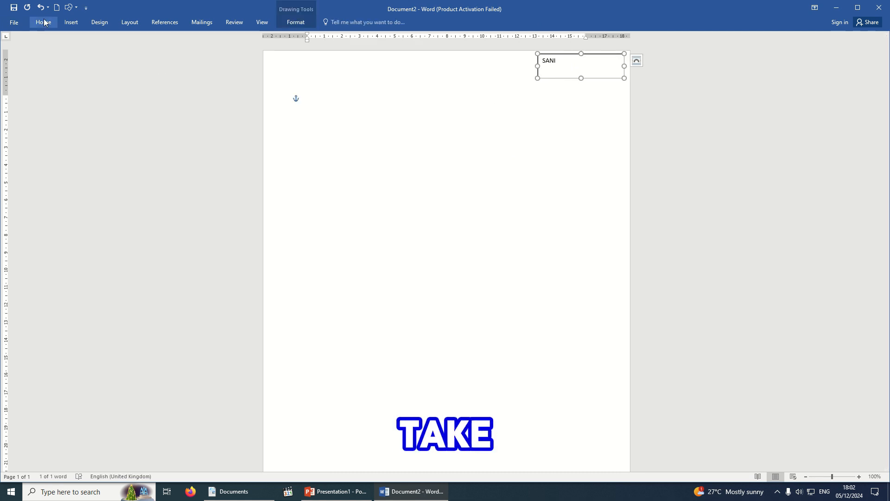
click(65, 27)
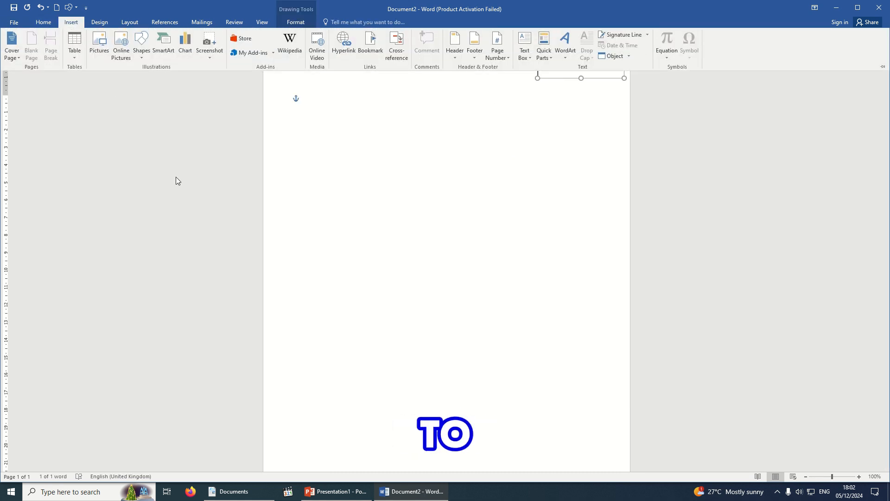
click(142, 46)
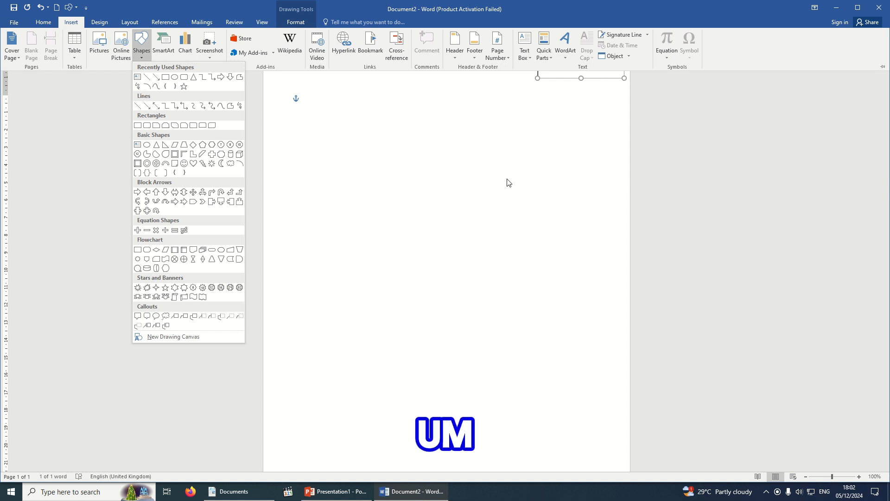
click(507, 125)
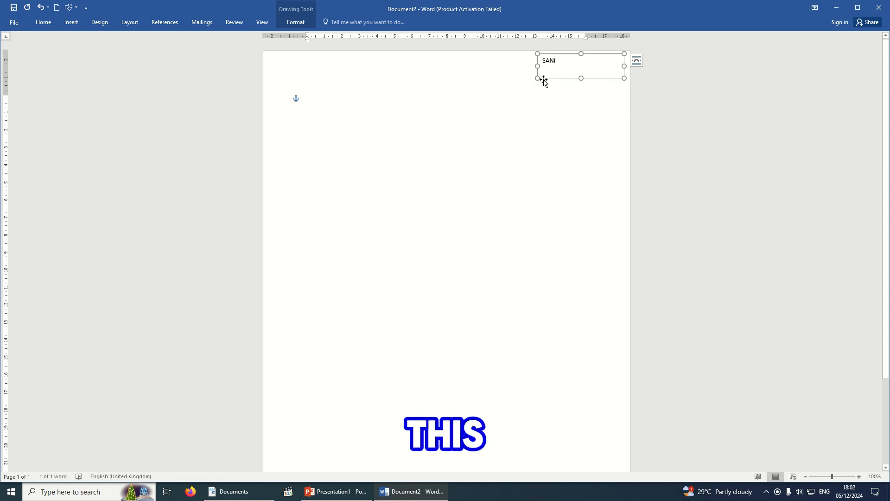
key(Delete)
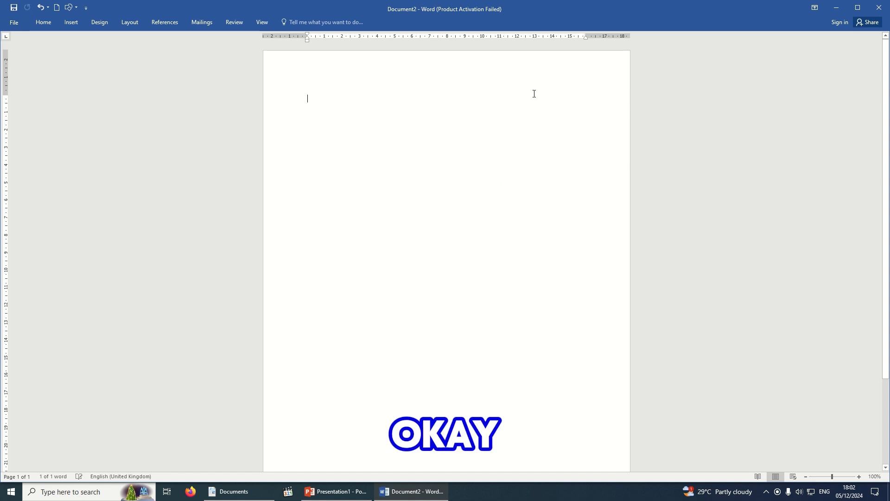
Draw a rectangle about 7 cm wide and 6 cm high in the upper-left part of the page
click(73, 23)
click(142, 56)
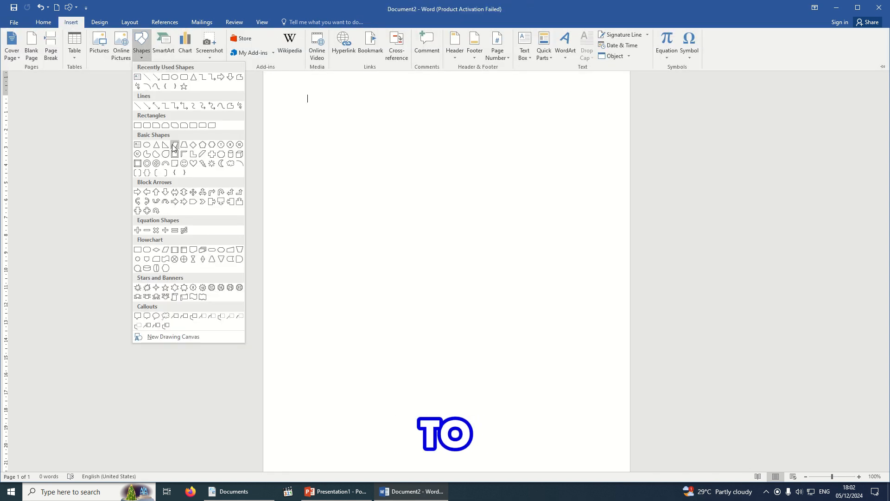
click(166, 80)
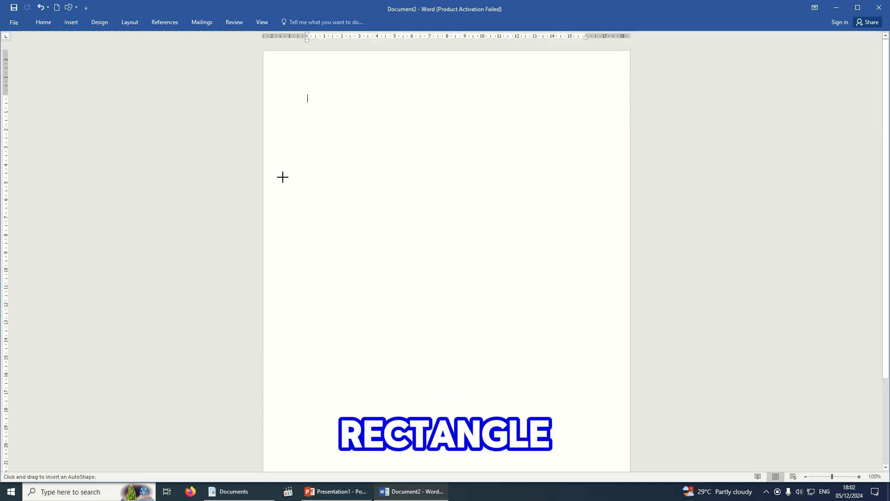
drag(314, 142, 438, 246)
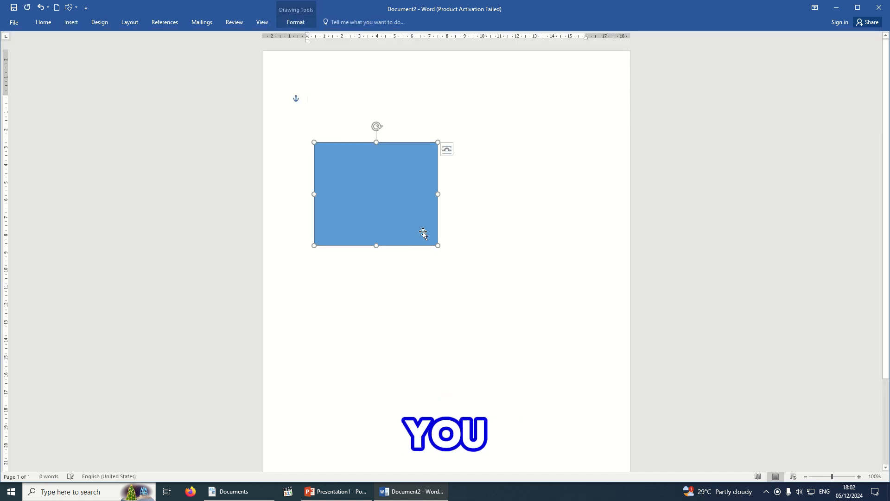
Draw an oval about 6 cm wide beside the rectangle, near the page's right margin
click(70, 23)
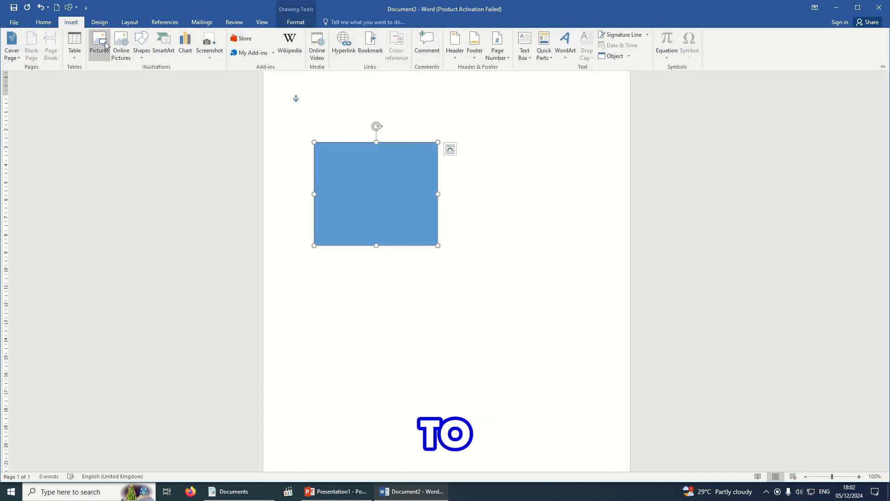
click(142, 45)
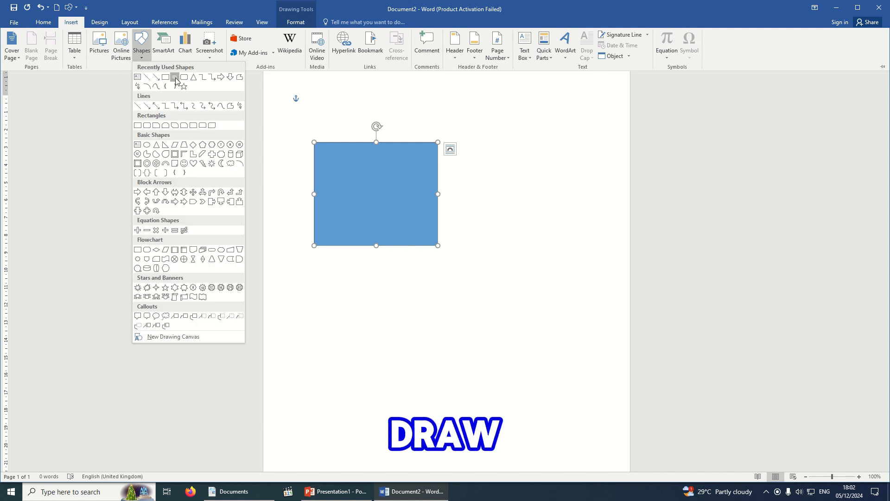
click(174, 78)
drag(495, 146, 597, 257)
click(385, 322)
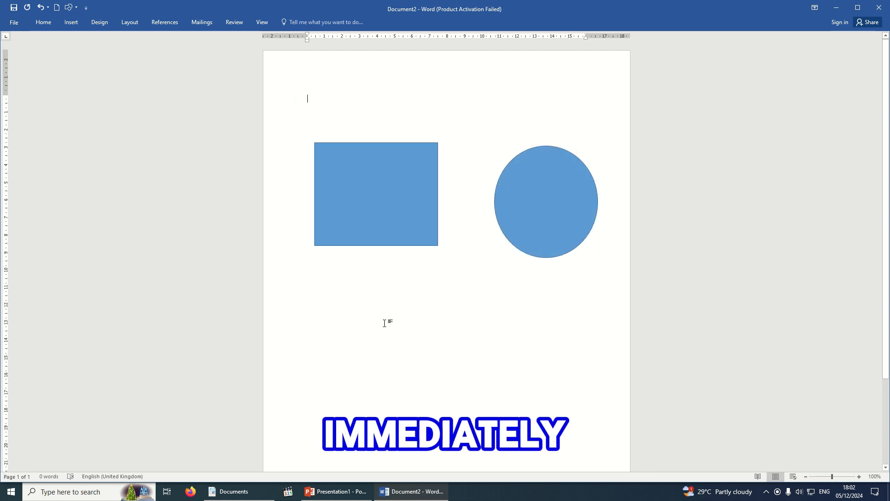
Draw a Punched Tape flowchart shape about 8.5 cm wide, centred below the rectangle and the oval
click(70, 22)
click(142, 57)
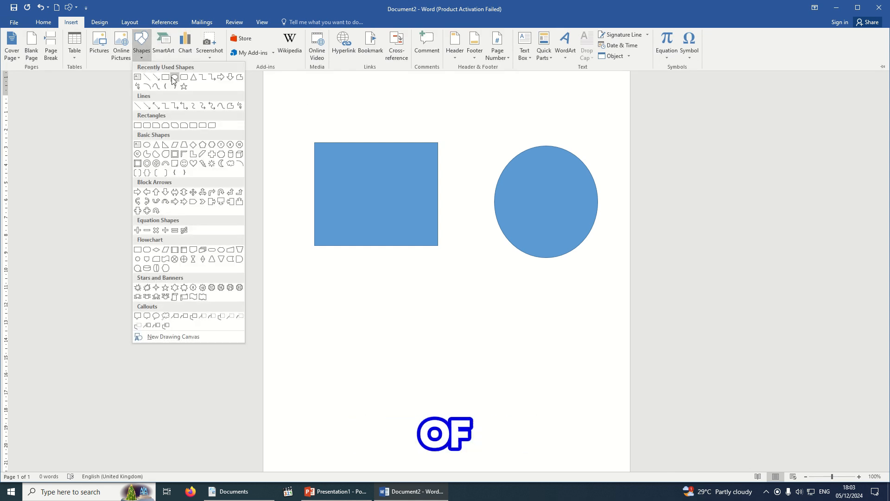
click(166, 260)
drag(379, 293, 527, 359)
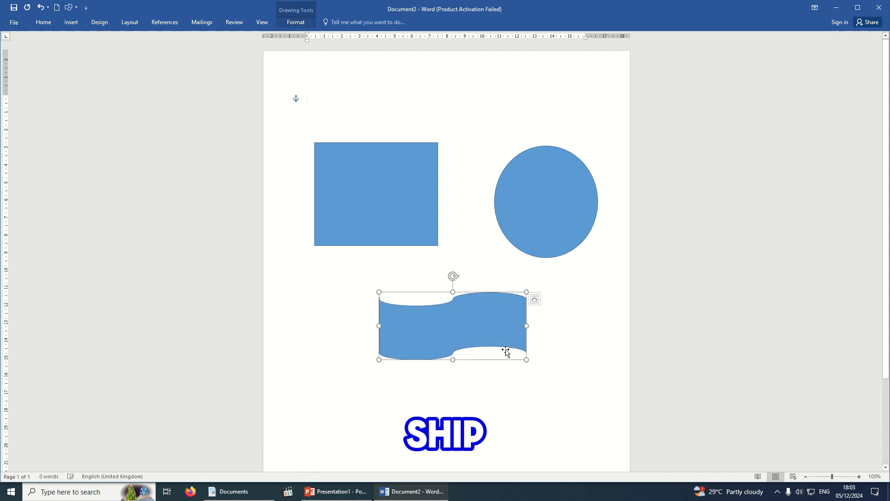
Draw a 16-point star centred below the wavy flowchart shape and adjust its size
click(71, 23)
click(141, 44)
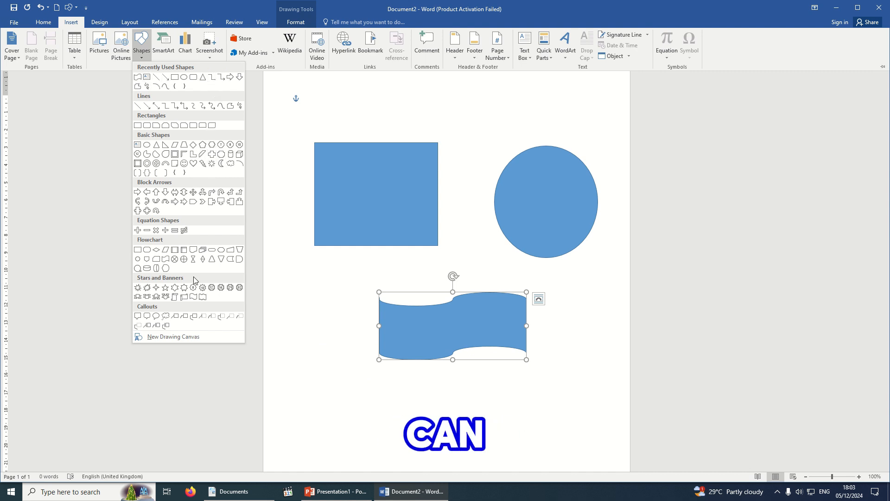
click(230, 287)
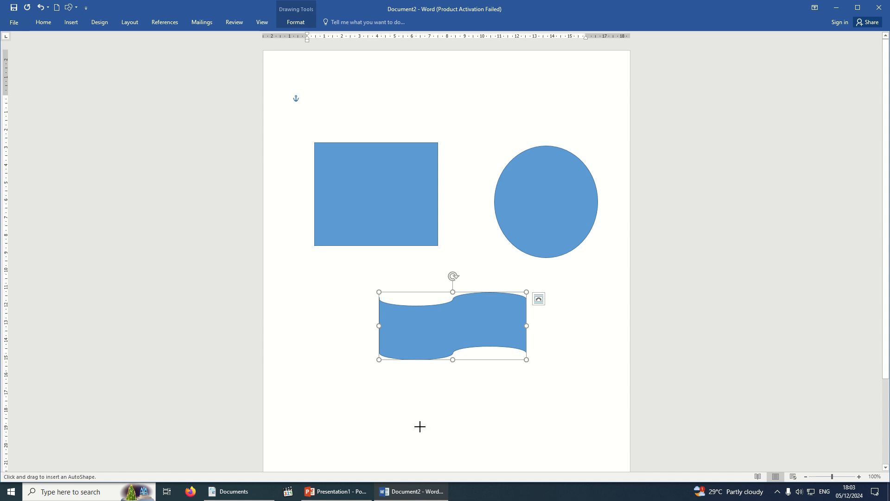
drag(420, 426, 456, 441)
mouse_move(508, 466)
mouse_down()
mouse_move(506, 437)
mouse_move(508, 452)
mouse_up()
click(454, 367)
Shrink the rectangle to about 2.5 cm wide and 2 cm high by moving its left and top edges inward
scroll(489, 379, up, 2)
click(348, 193)
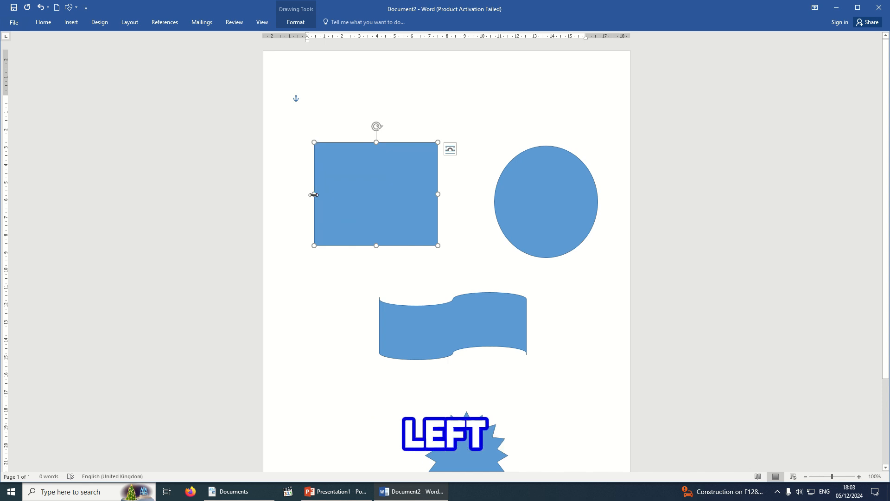
drag(314, 194, 397, 194)
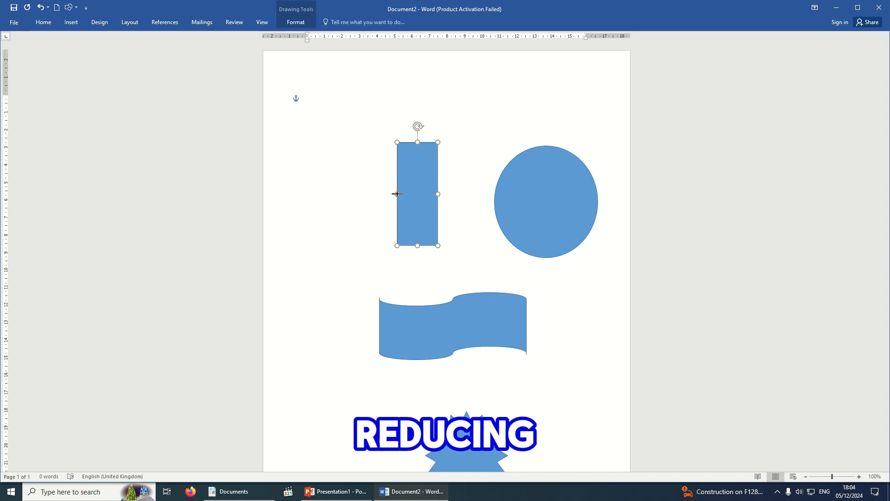
drag(397, 194, 395, 193)
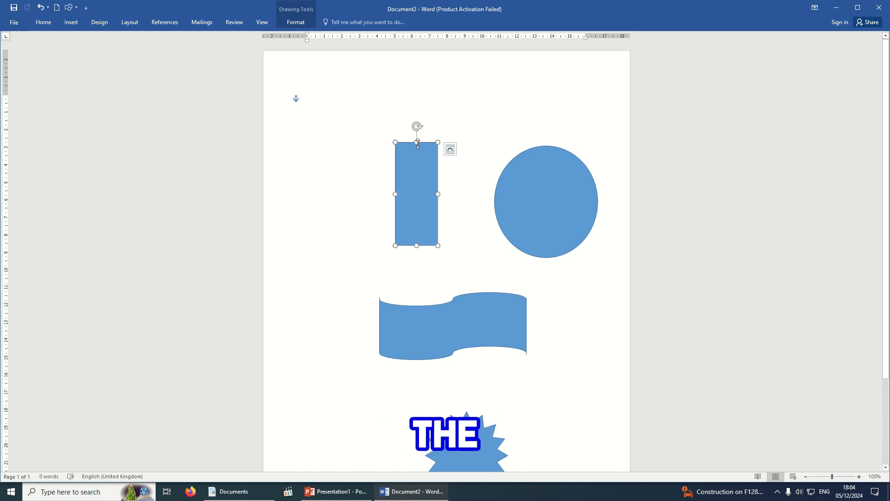
drag(417, 144, 417, 211)
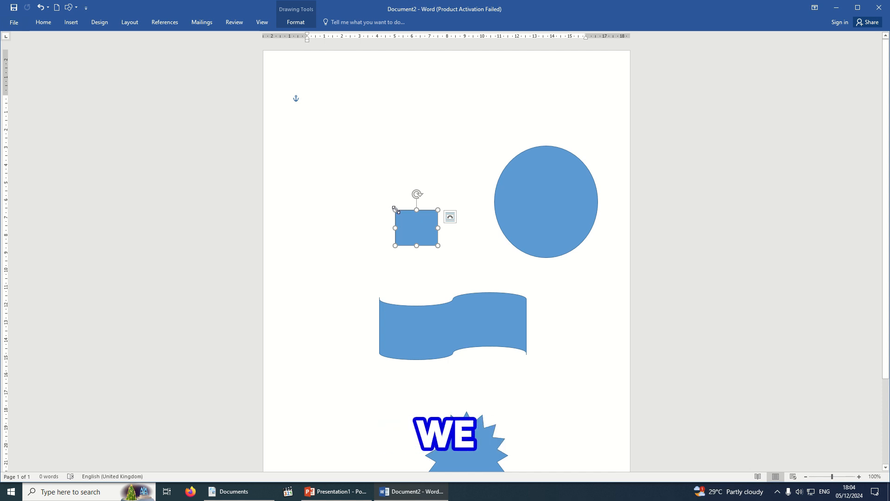
Enlarge the rectangle outward from its top-left and bottom-left corners to about 5.5 cm wide and 4.5 cm high
drag(395, 210, 370, 187)
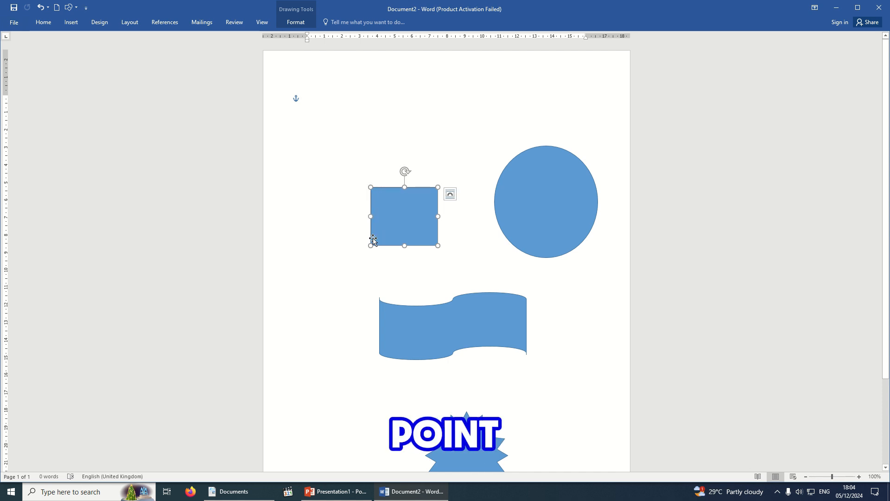
drag(370, 246, 342, 264)
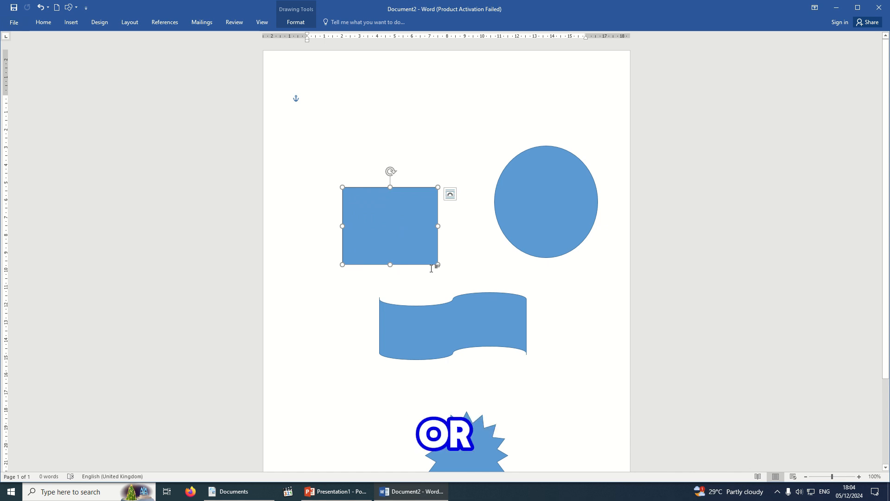
Resize the rectangle to about 4.9 cm wide and 10 cm high and rotate it slightly counter-clockwise
drag(441, 265, 463, 279)
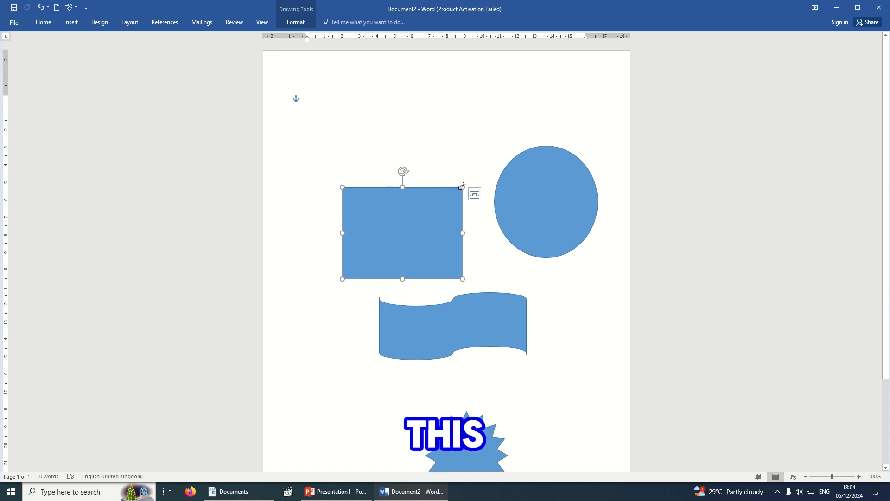
drag(462, 187, 429, 103)
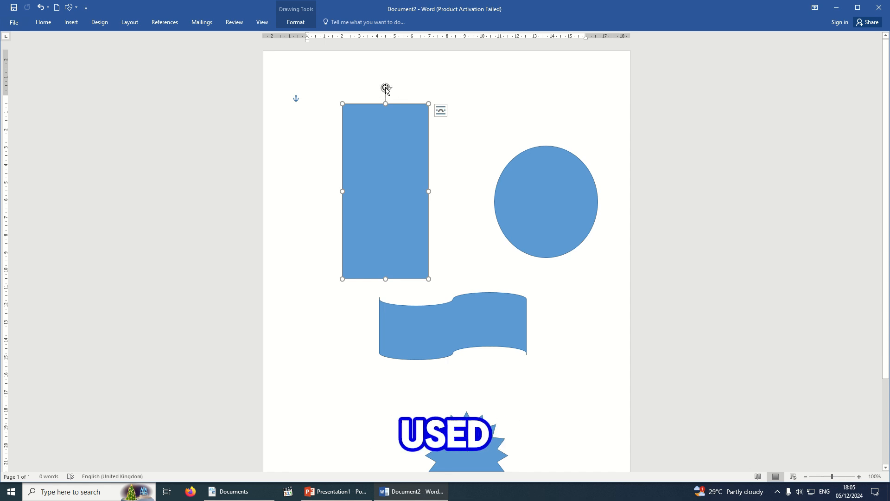
drag(386, 88, 382, 144)
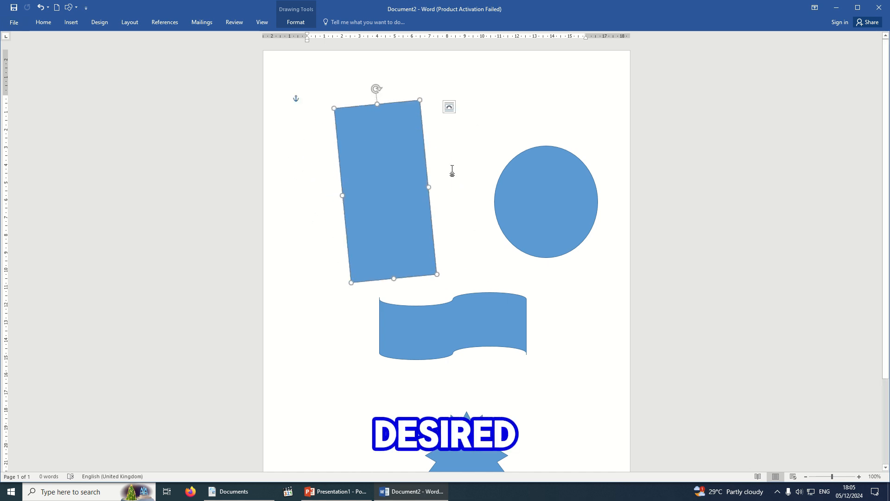
click(465, 181)
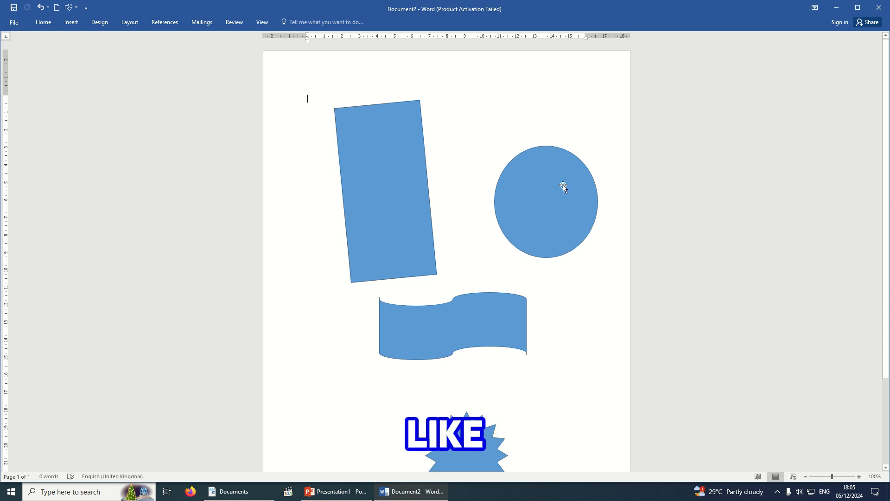
Fill the tilted rectangle with a dark grey theme colour, and replace that fill with standard red
click(420, 181)
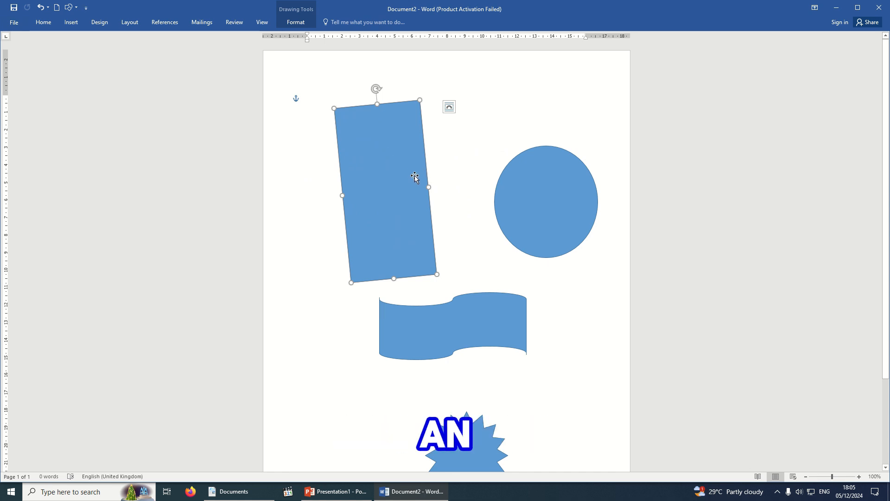
click(438, 178)
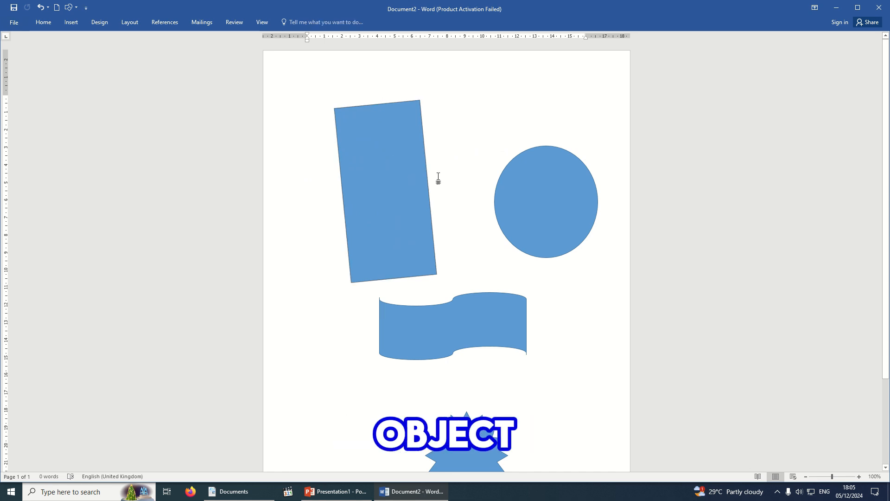
click(395, 174)
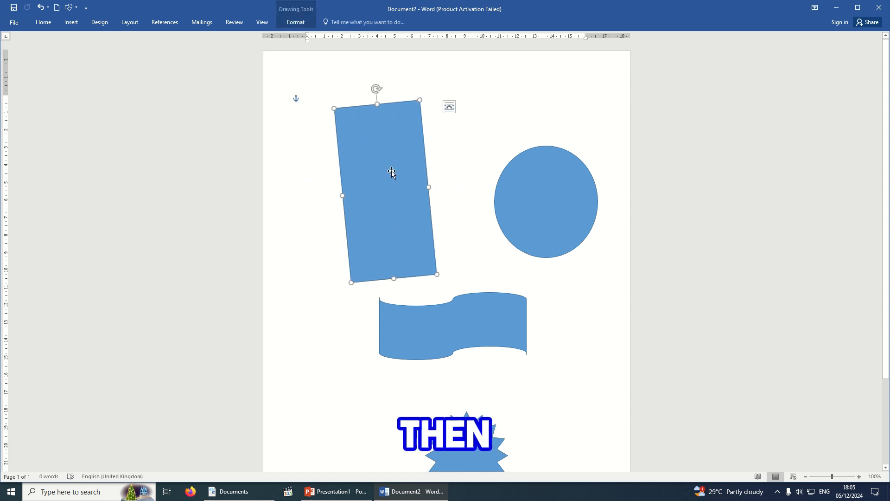
click(297, 23)
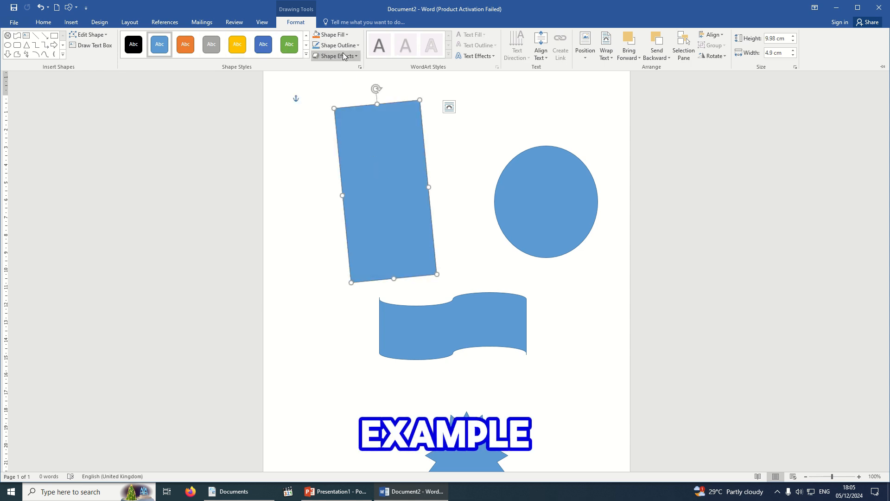
click(347, 37)
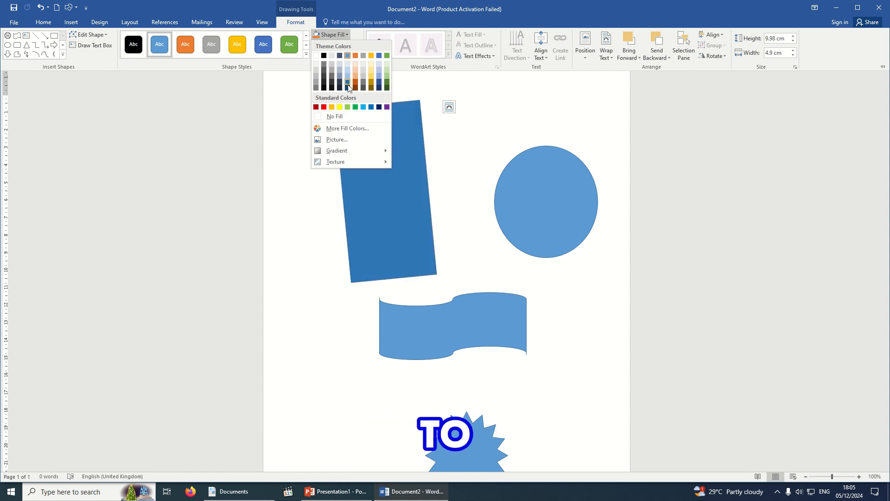
click(326, 77)
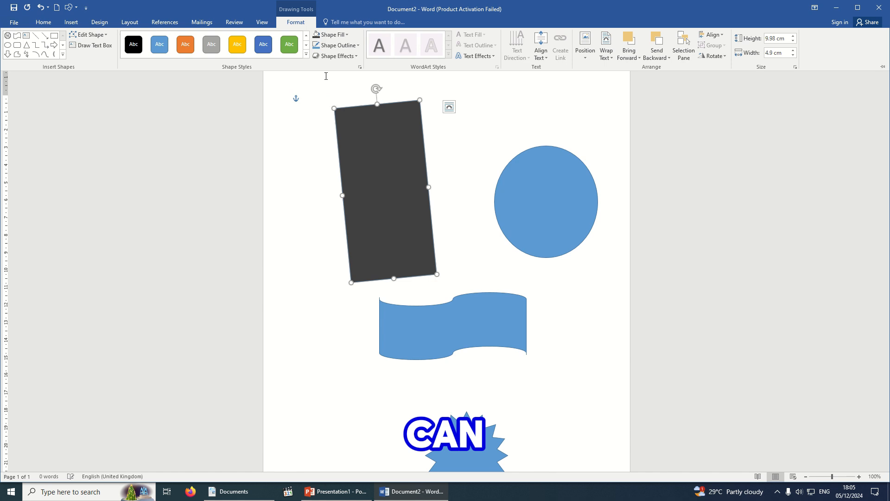
click(346, 36)
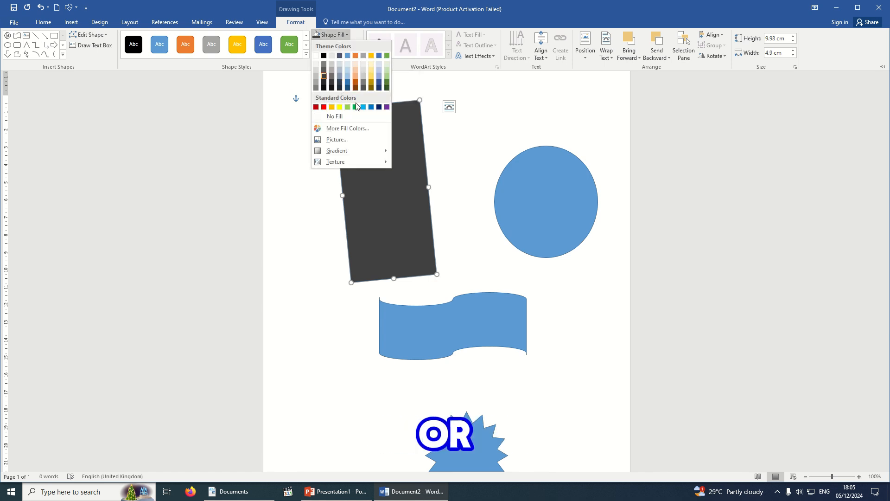
click(323, 107)
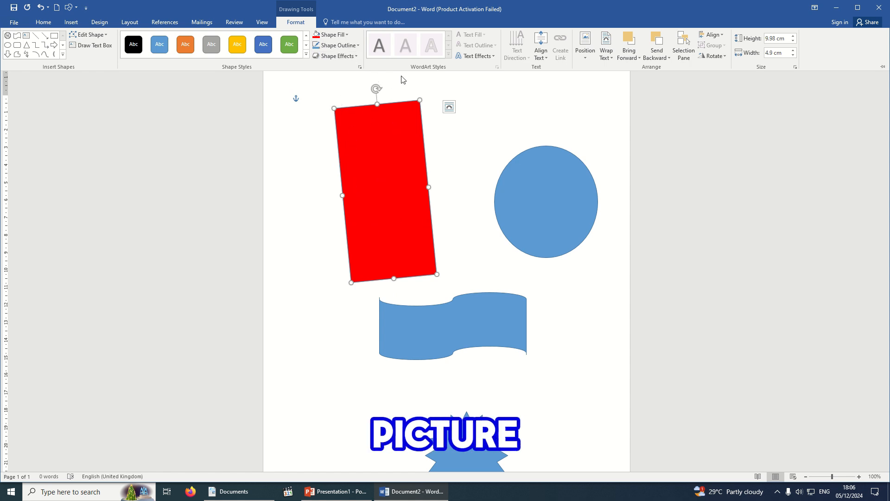
Set the red rectangle's outline colour to standard yellow and deselect the shape
click(349, 46)
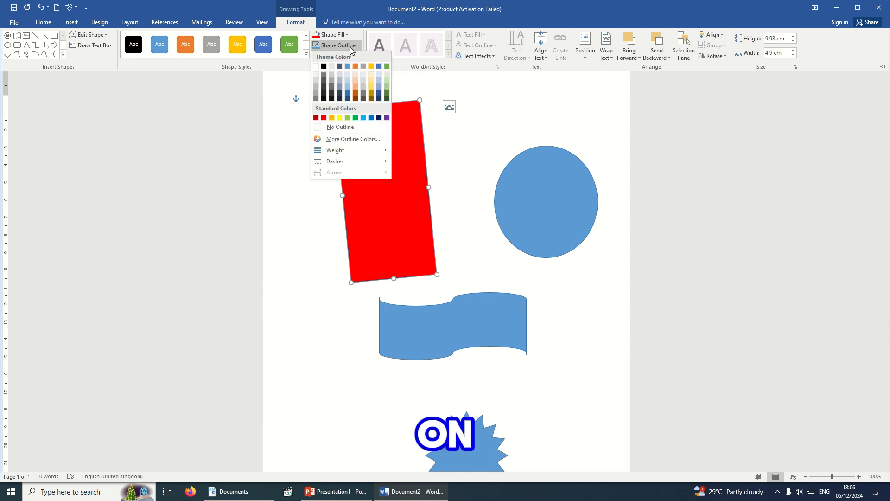
click(339, 118)
key(ctrl+F1)
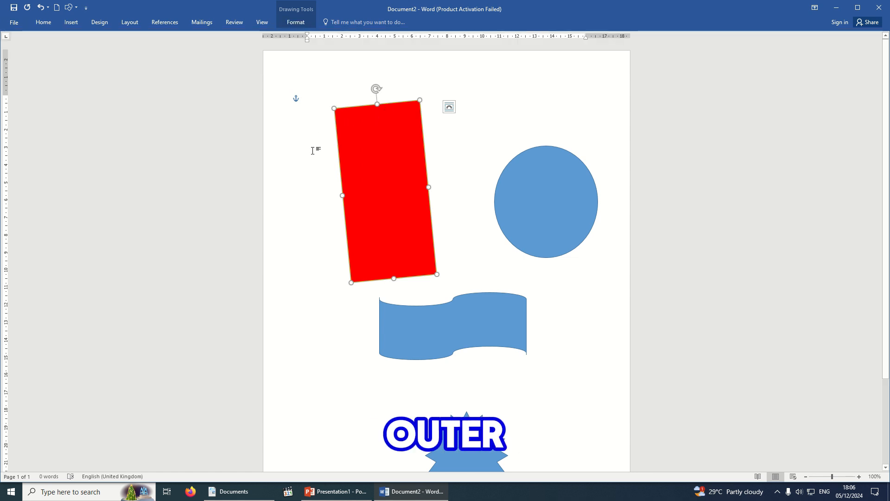
click(312, 151)
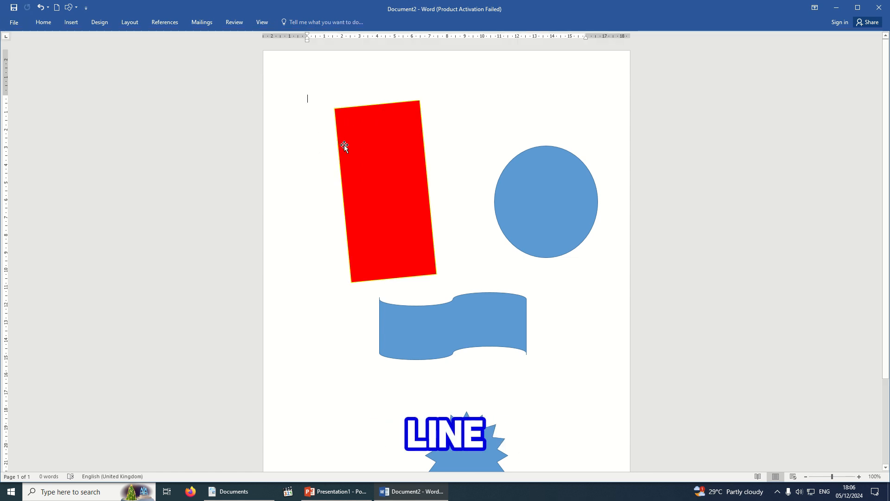
Thicken the red rectangle's outline to a weight of 6 pt
click(395, 118)
click(298, 25)
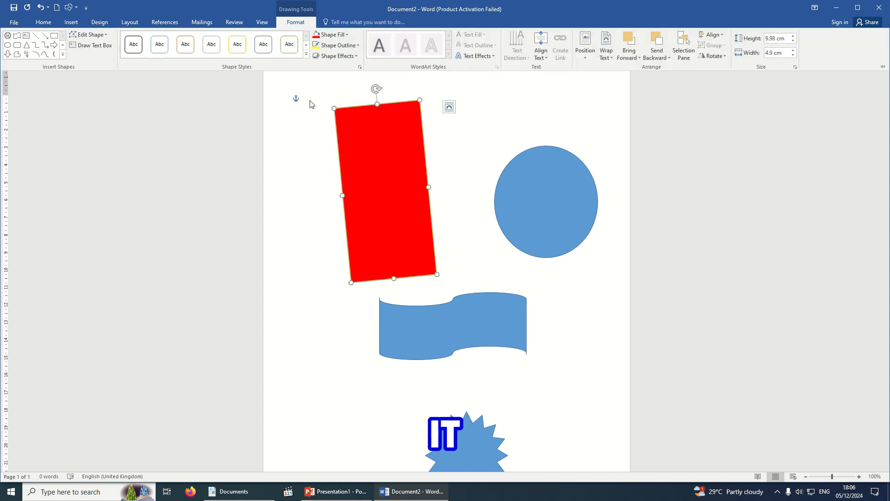
click(342, 45)
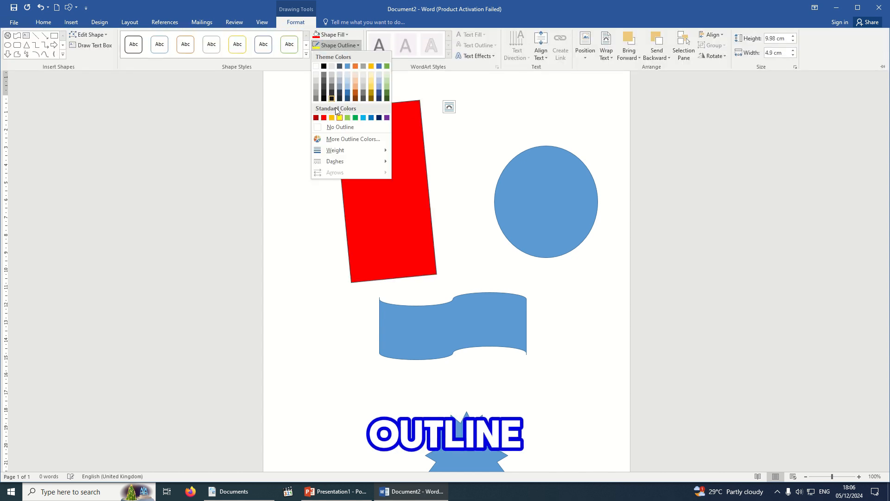
mouse_move(340, 153)
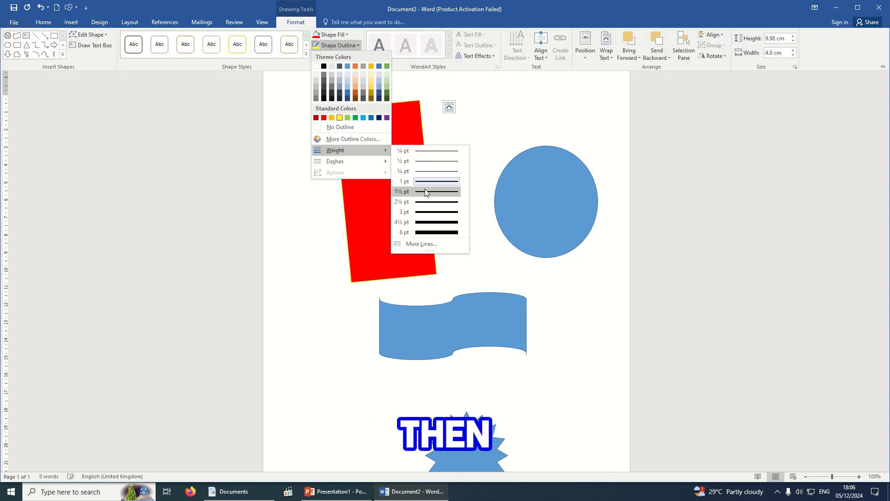
click(433, 231)
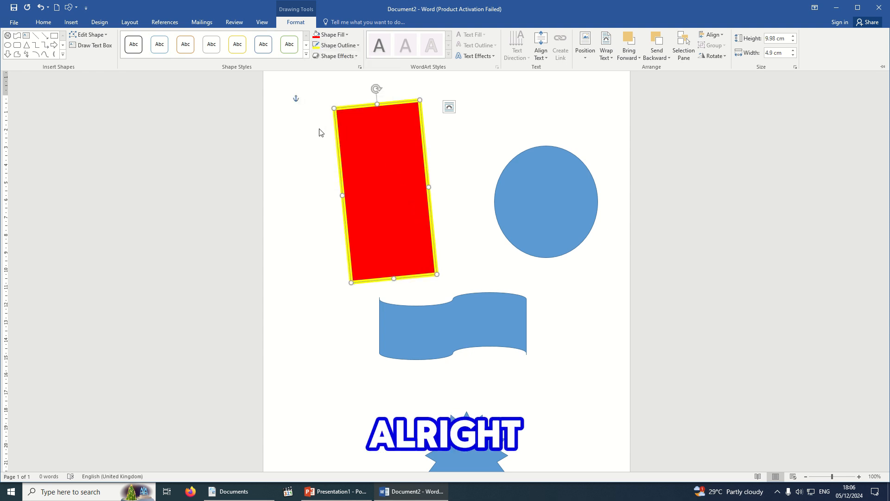
key(ctrl+F1)
click(477, 223)
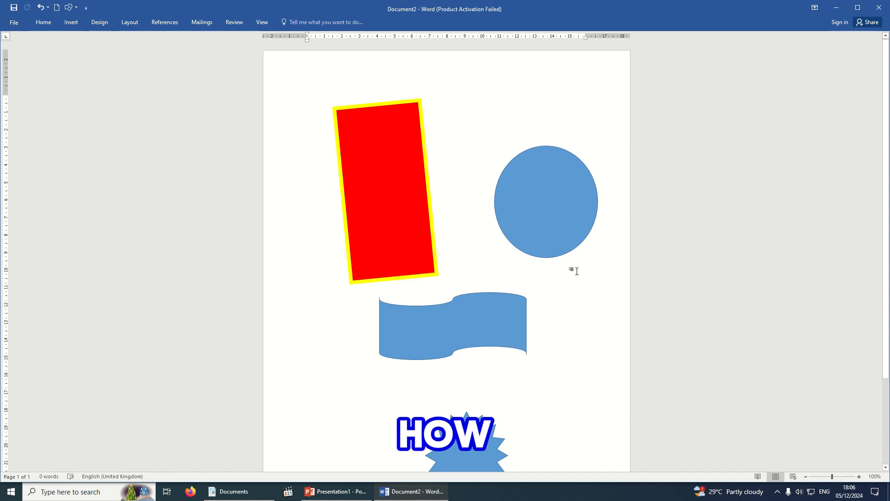
Give the oval a standard purple outline with a weight of 3 pt
click(518, 225)
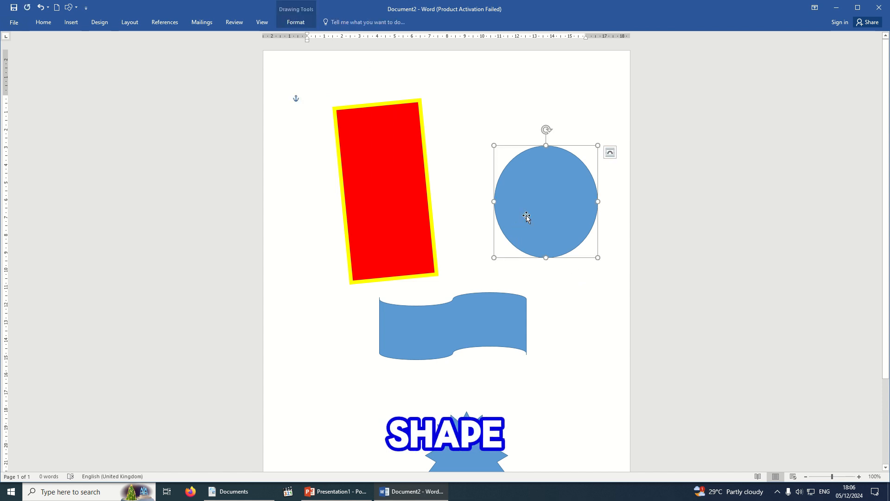
click(295, 23)
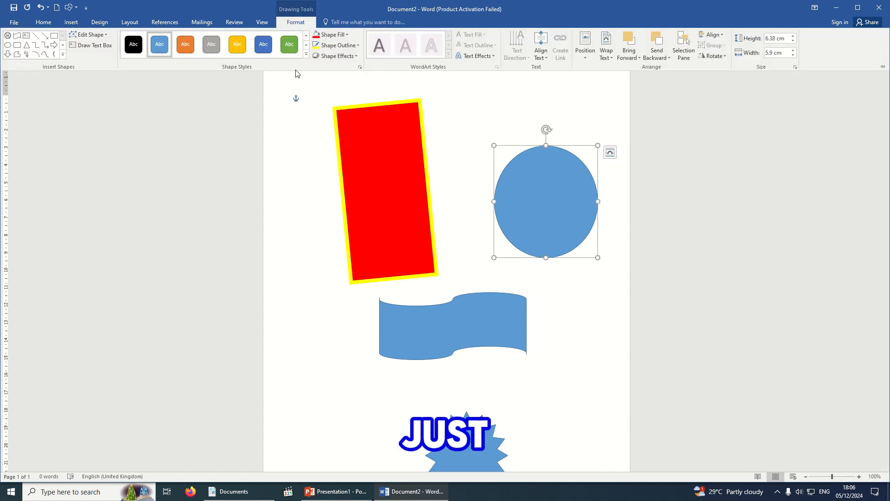
click(349, 46)
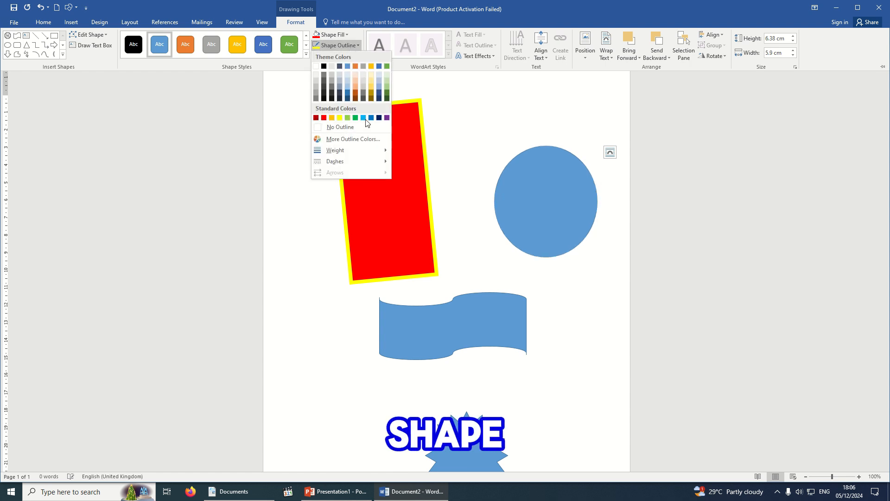
click(387, 118)
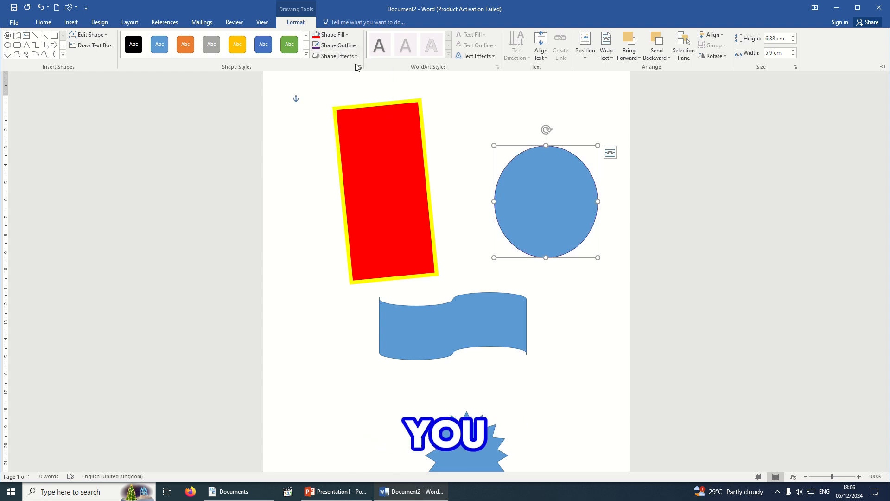
click(349, 46)
mouse_move(367, 152)
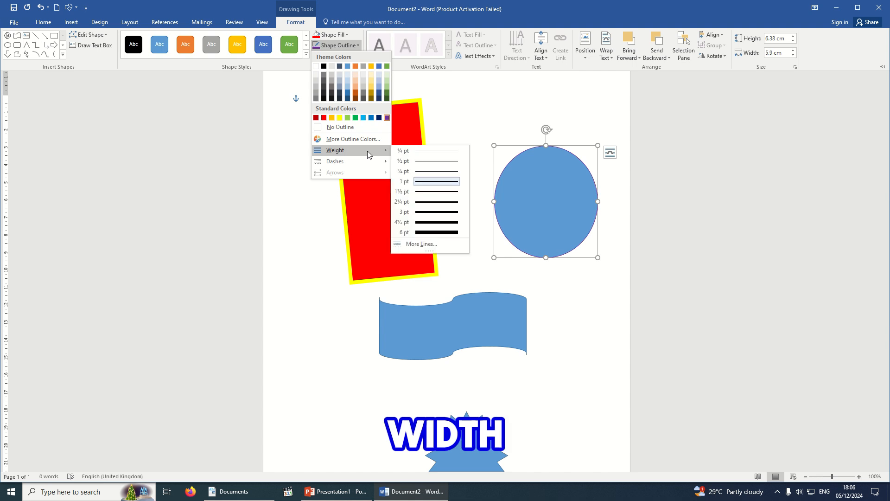
click(432, 213)
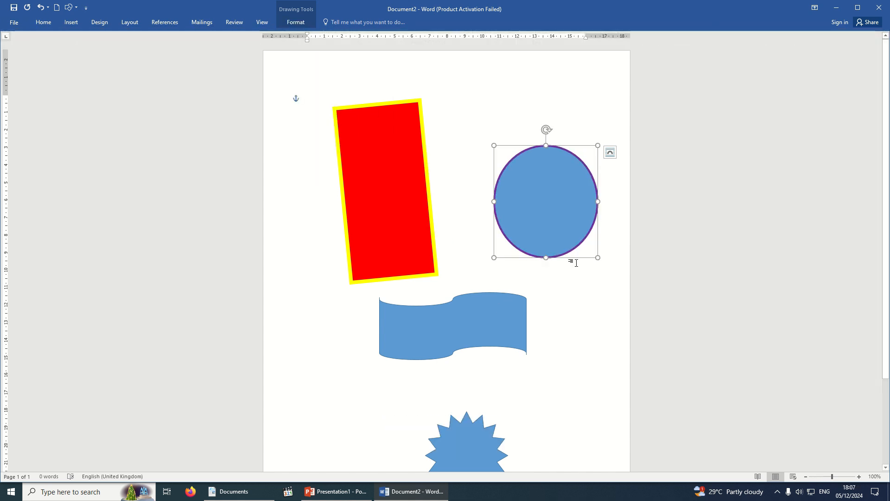
key(ctrl+F1)
Move the oval about 3.5 cm up and 2 cm left, beside the upper part of the red rectangle
click(530, 298)
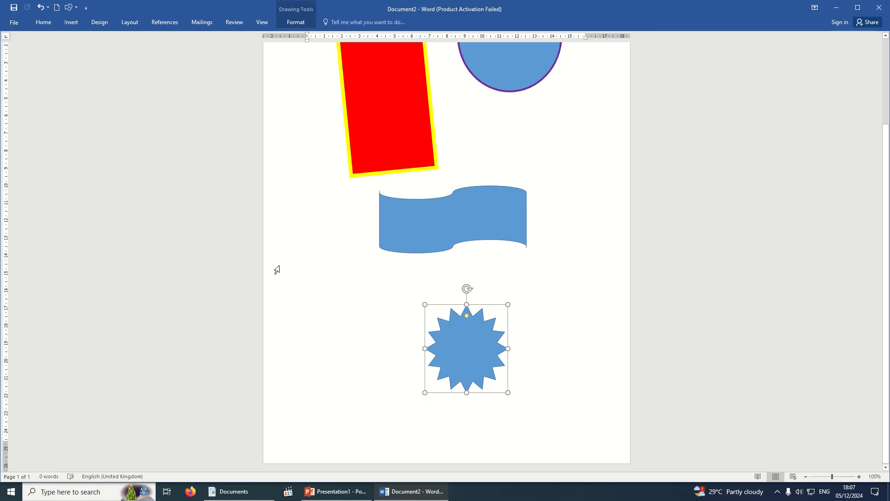
scroll(276, 268, up, 4)
key(Tab)
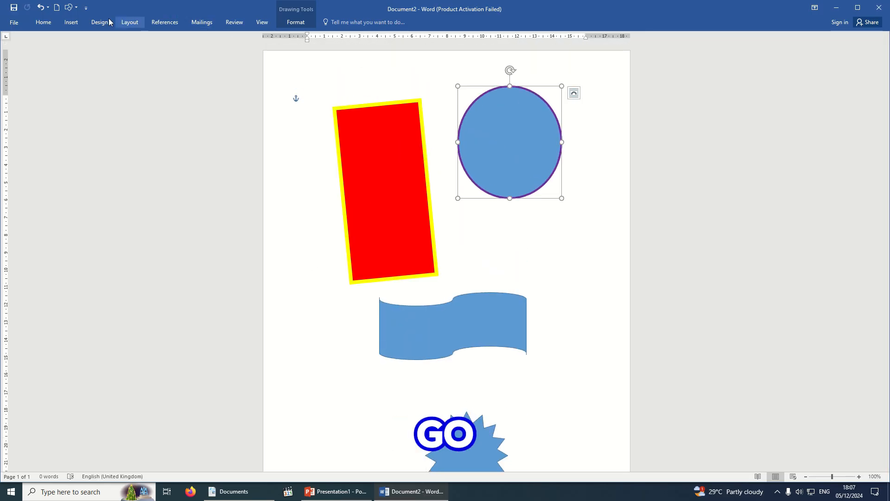
Draw a Collate flowchart shape (hourglass) about 3.2 cm wide and 7 cm high, right of the wavy flowchart shape
click(70, 23)
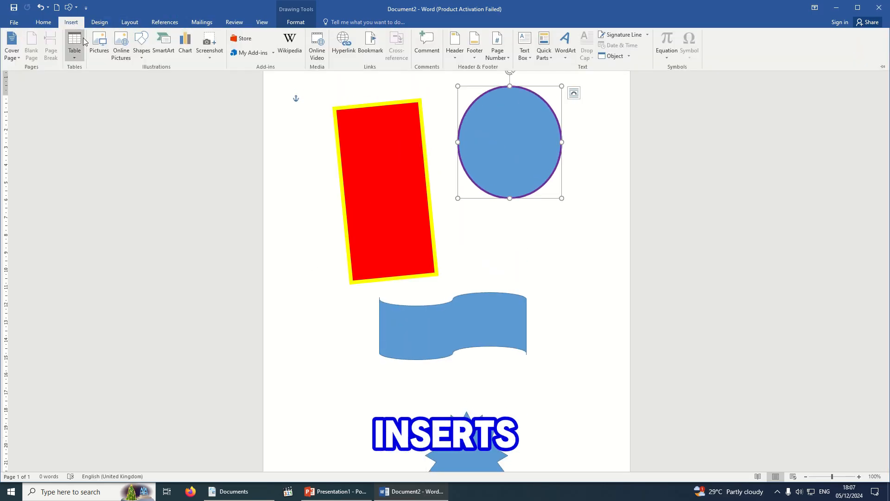
click(142, 47)
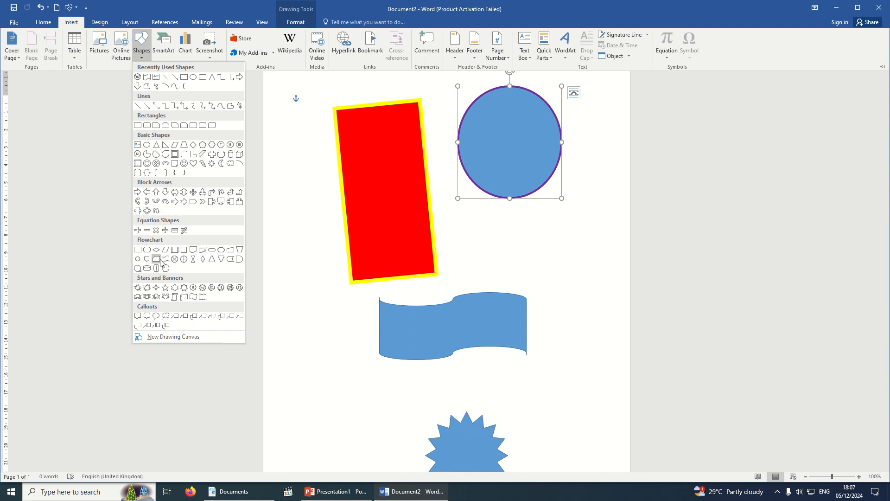
click(194, 259)
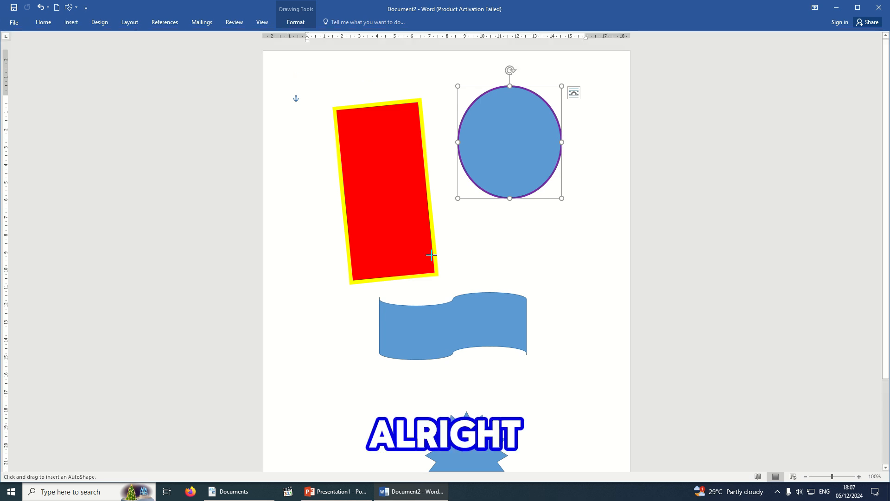
drag(553, 236, 609, 357)
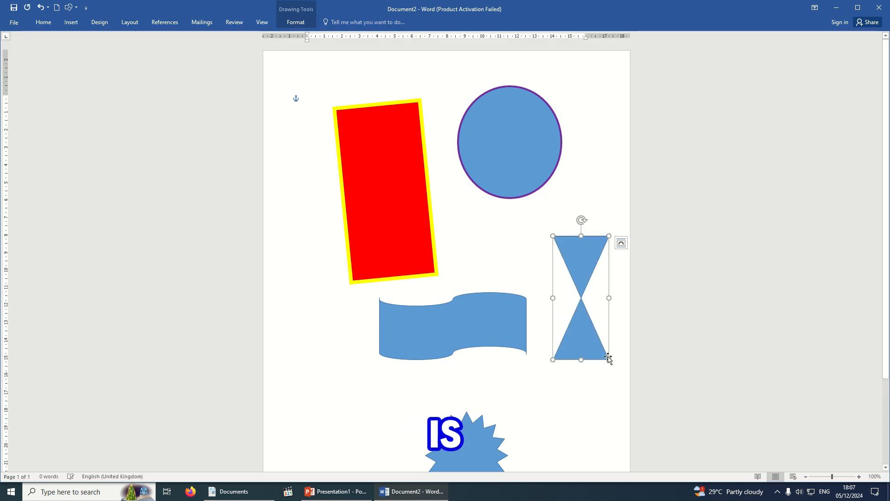
Fill the hourglass Collate shape with the theme's green accent colour
click(296, 22)
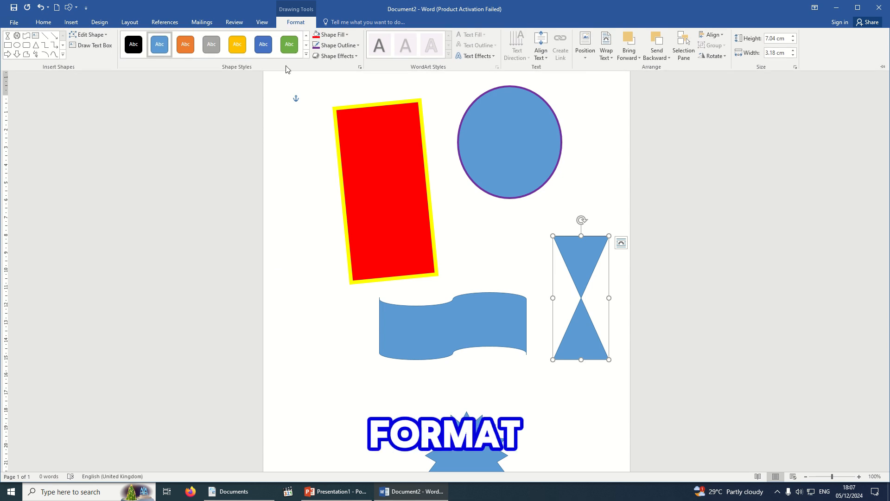
click(337, 45)
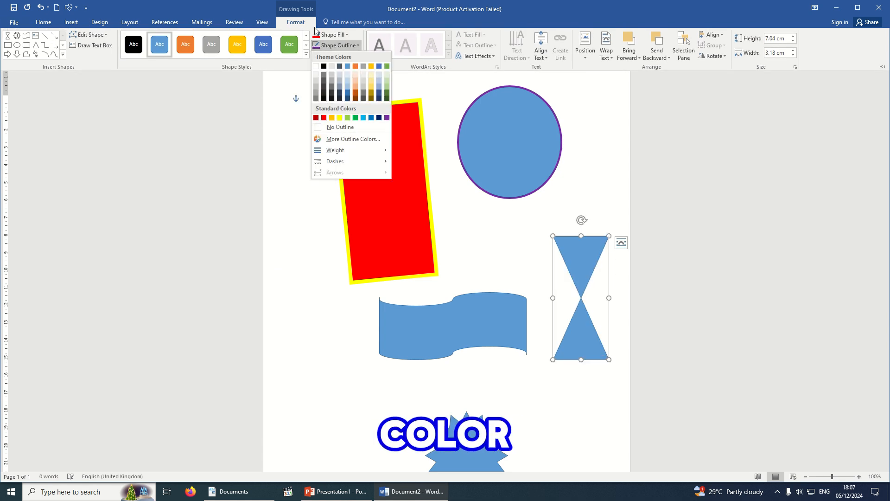
click(330, 34)
click(330, 34)
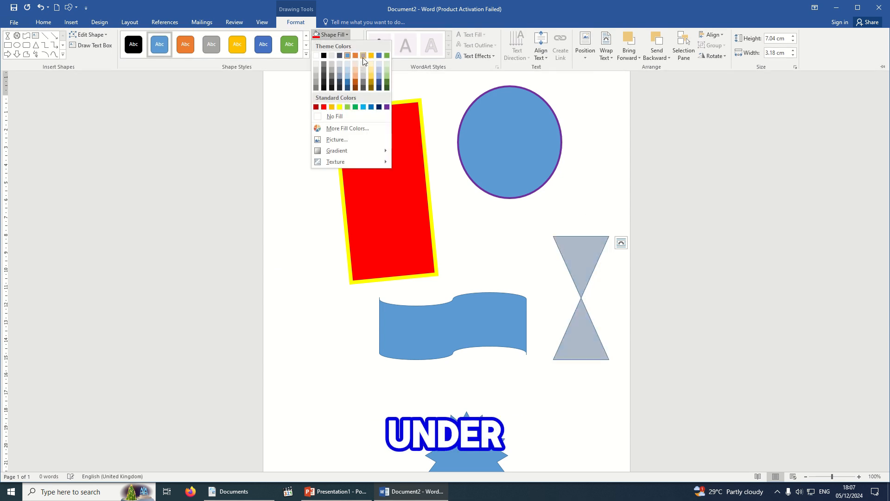
click(388, 55)
click(320, 283)
scroll(365, 288, down, 3)
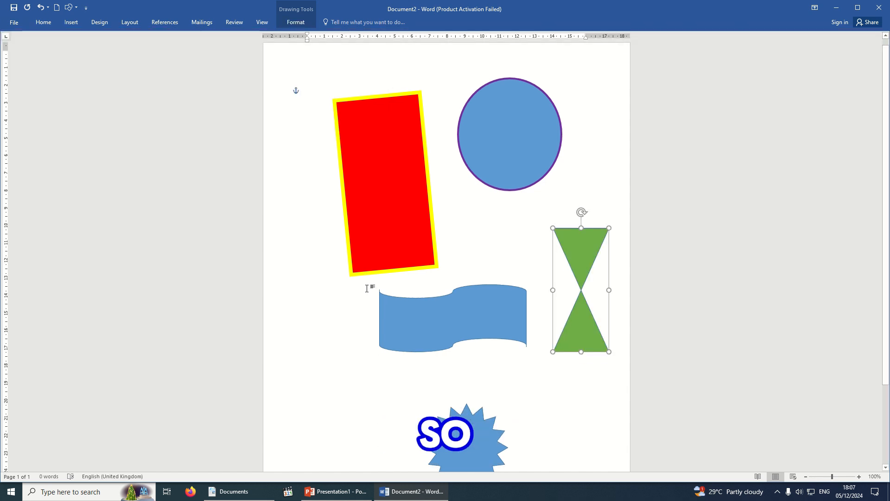
scroll(339, 297, up, 3)
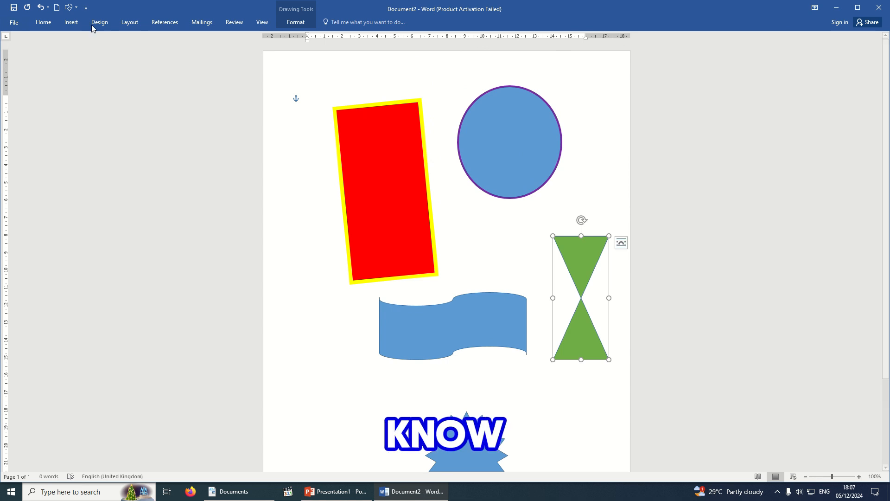
Draw a Smiley Face about 4.3 cm wide and 6 cm high, and place it against the red rectangle's left edge
click(71, 24)
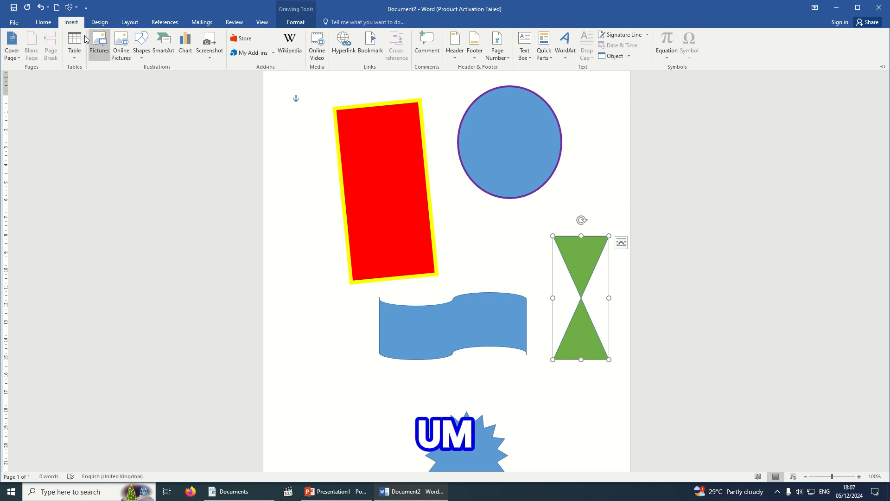
click(144, 59)
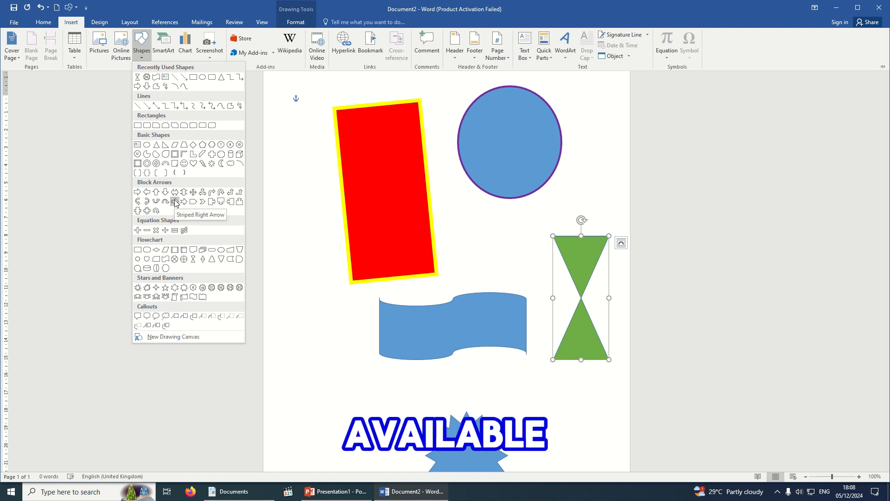
click(184, 164)
drag(304, 300, 379, 405)
drag(338, 384, 307, 228)
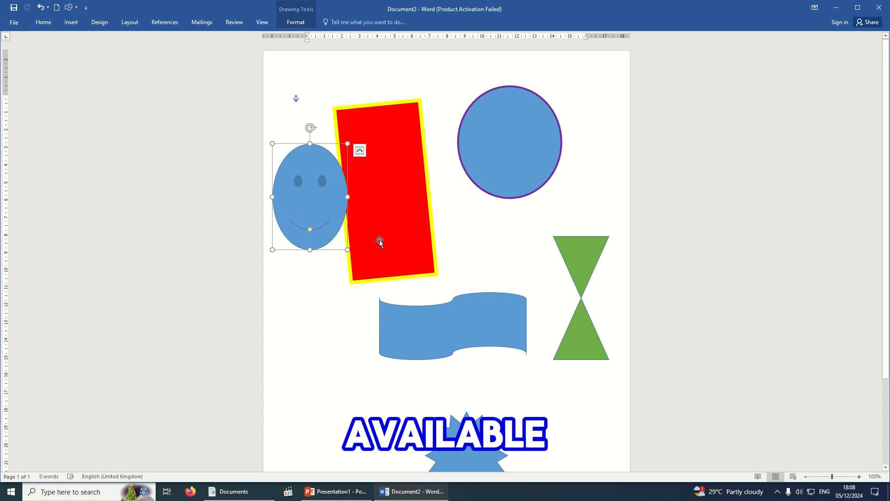
Move the red rectangle, smiley face, oval and wavy shape up the page, with the wavy shape slightly overlapping the oval's lower edge
drag(378, 240, 407, 198)
drag(336, 203, 329, 148)
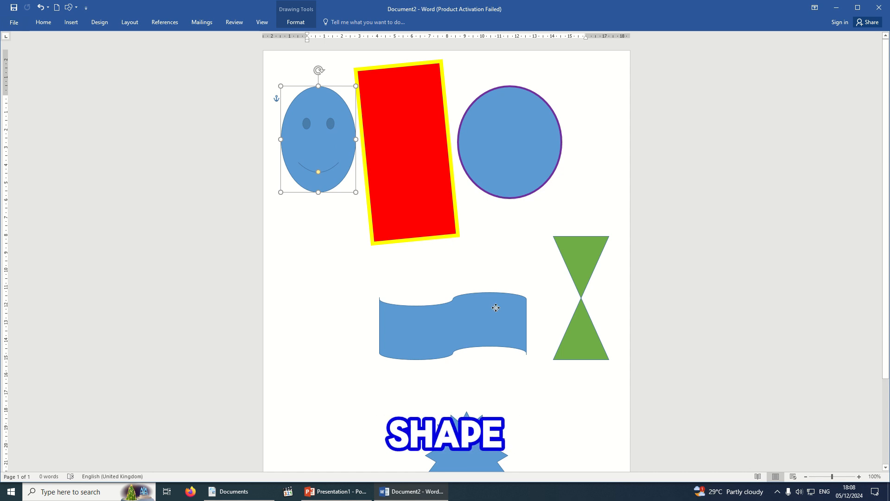
drag(495, 308, 500, 129)
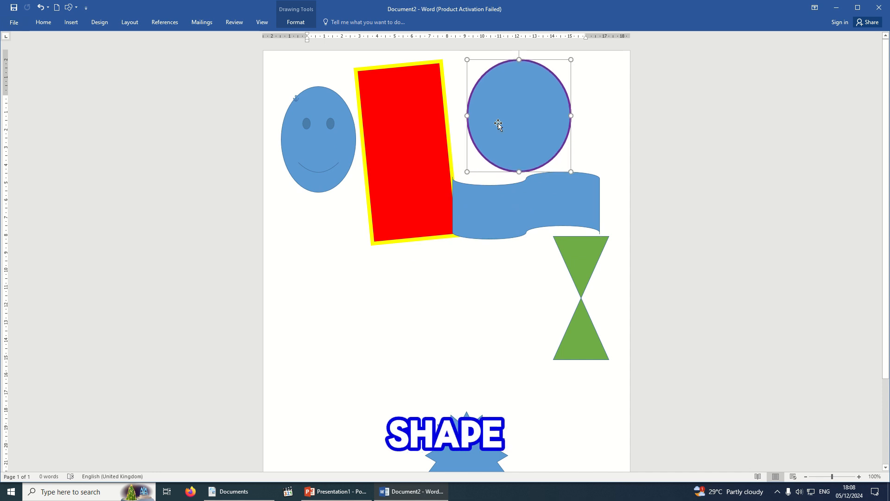
drag(484, 228, 484, 215)
click(433, 329)
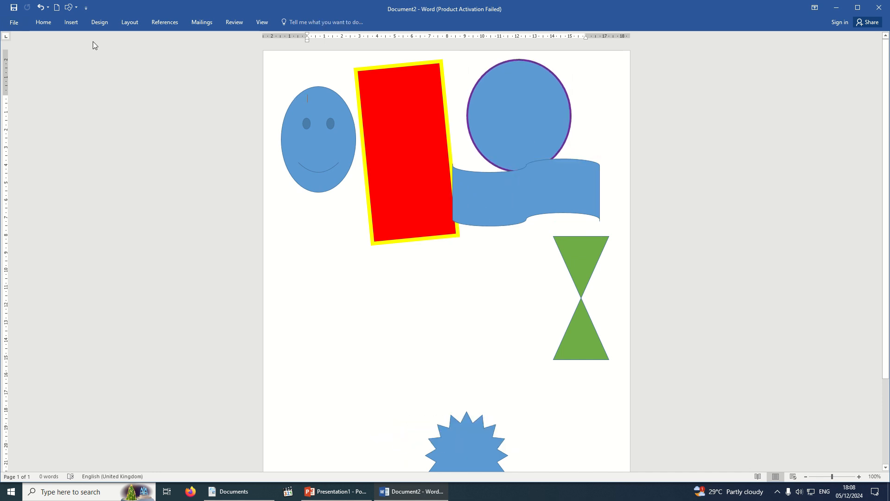
Draw a closed triangle about 4.7 cm wide and 4.8 cm high with the Freeform tool, below the smiley face
click(71, 23)
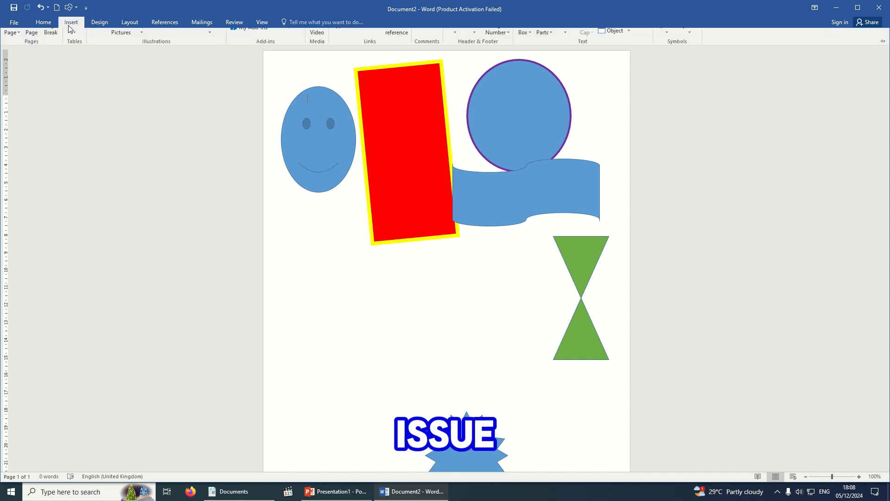
click(141, 58)
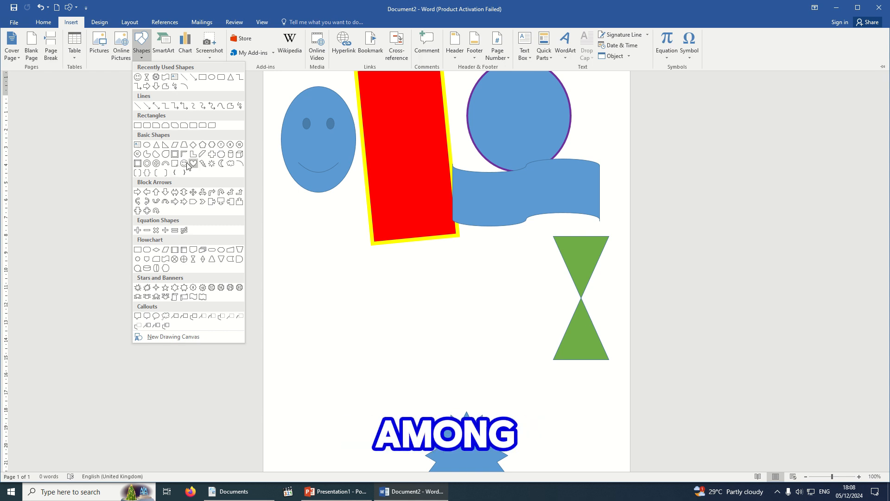
click(166, 87)
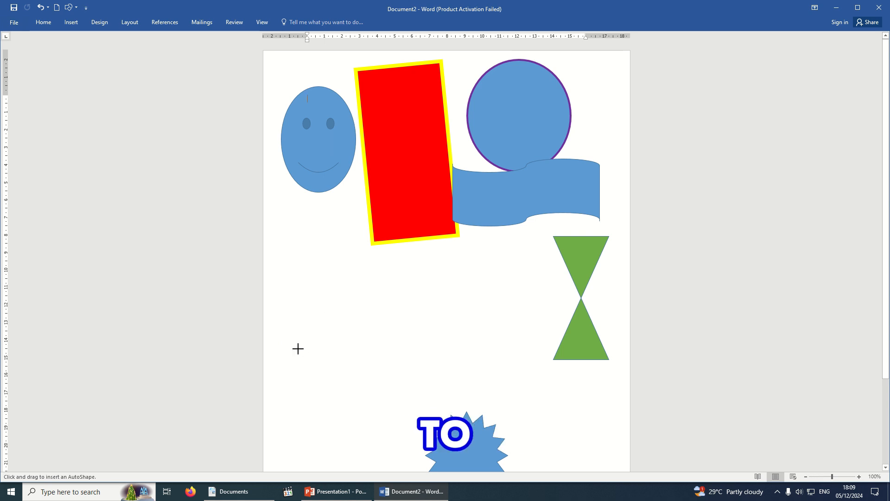
click(297, 349)
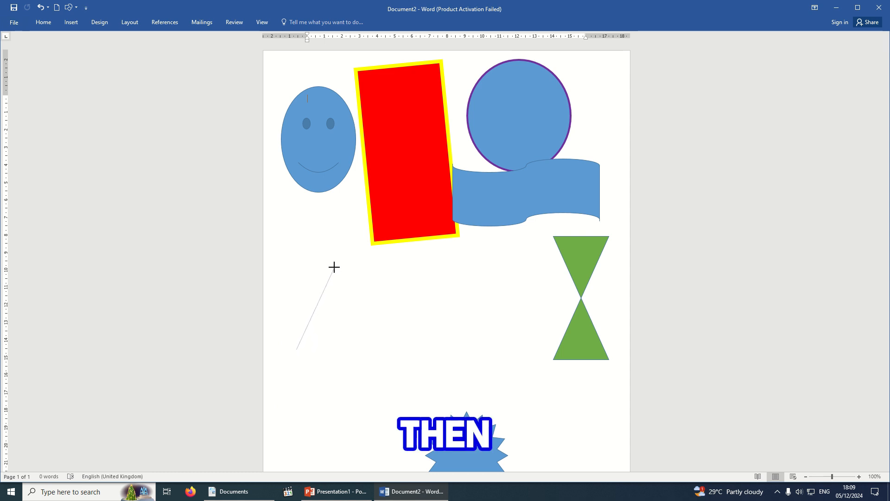
click(334, 267)
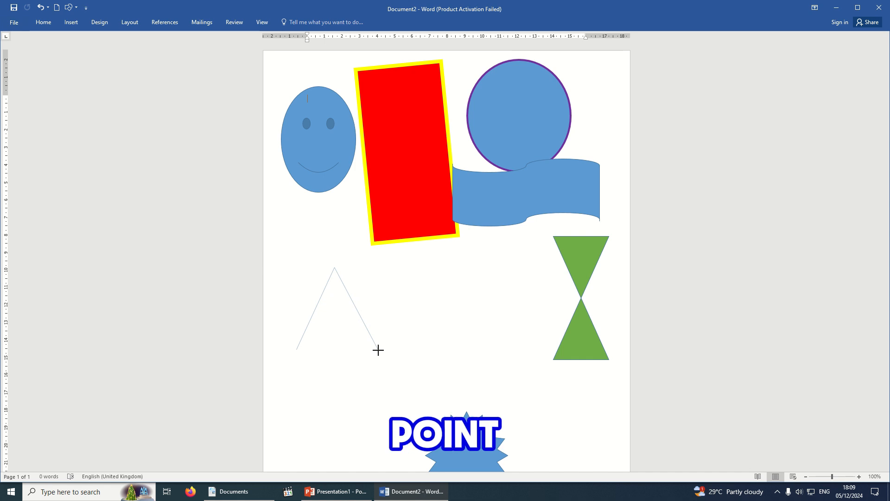
click(379, 349)
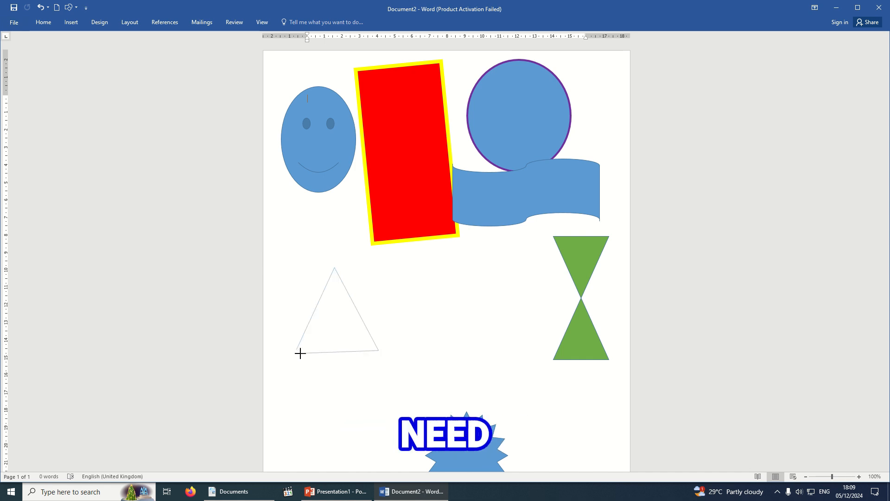
click(296, 352)
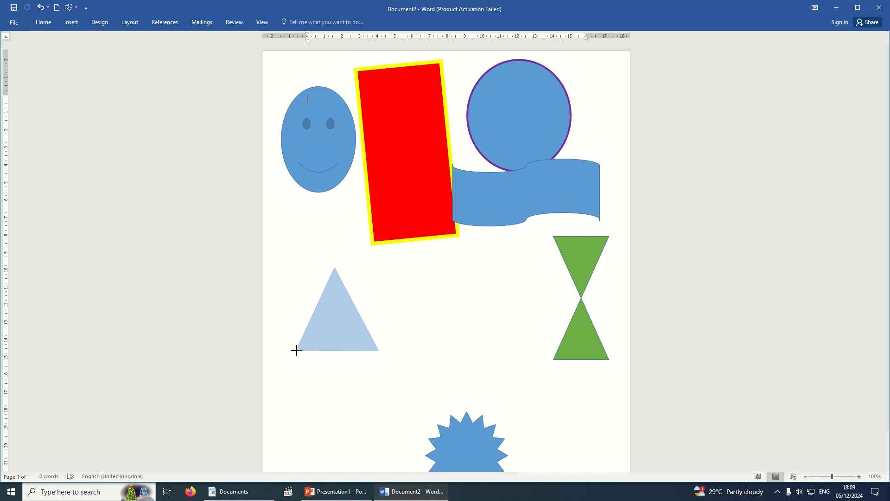
drag(296, 350, 296, 350)
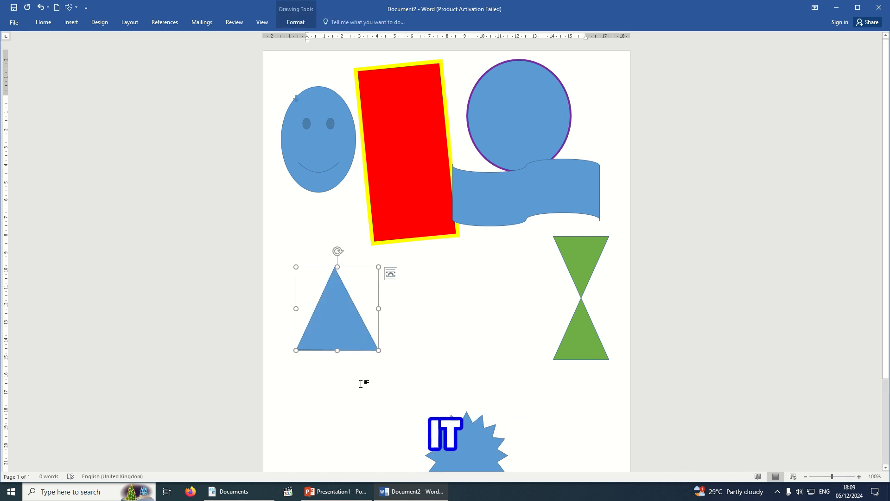
click(384, 385)
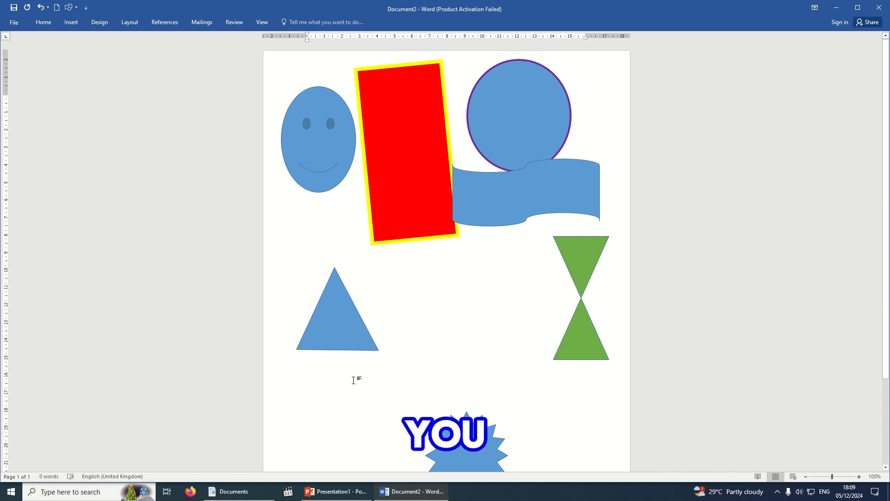
Move the triangle about 1.8 cm up and 0.9 cm left, and the many-pointed star about 5 cm right and 0.9 cm up
click(351, 342)
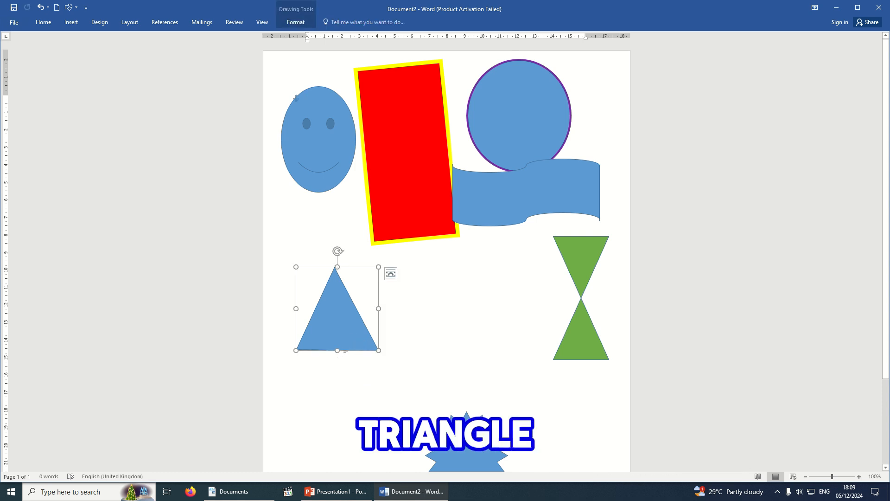
click(483, 364)
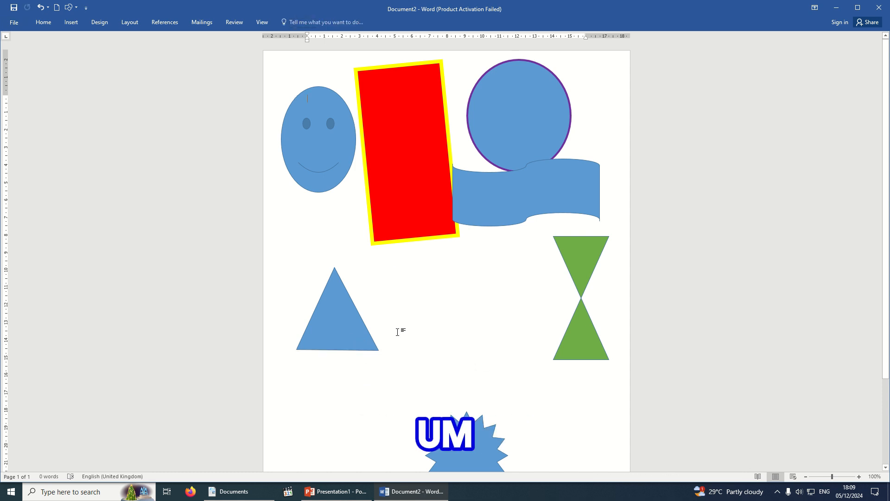
mouse_move(319, 334)
mouse_down()
mouse_move(311, 293)
mouse_move(304, 303)
mouse_up()
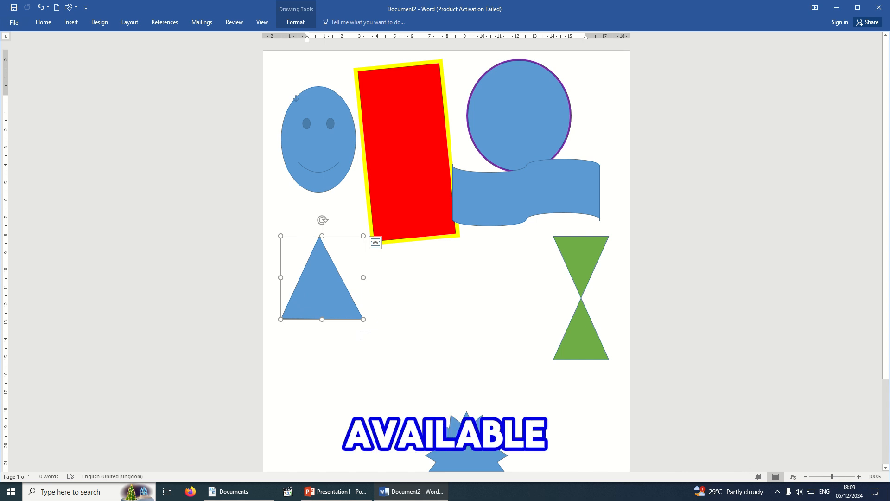
click(321, 368)
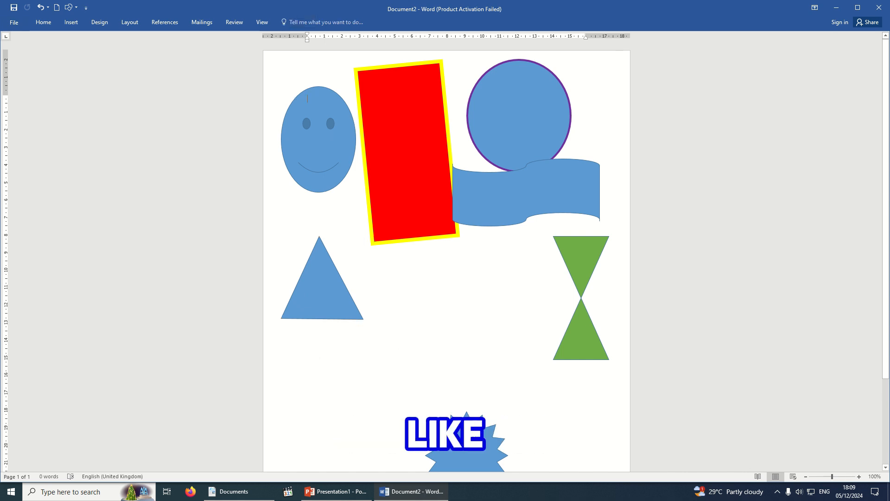
mouse_move(436, 427)
mouse_down()
mouse_move(517, 430)
mouse_move(524, 413)
mouse_up()
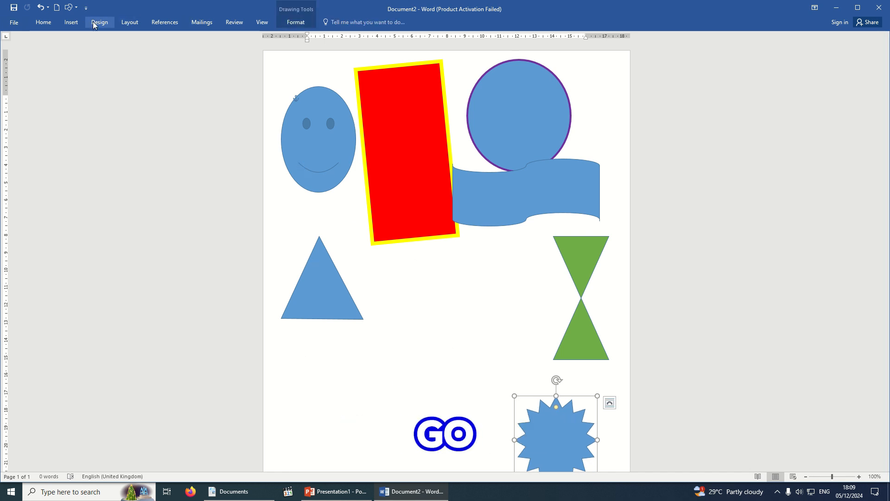
Draw a closed irregular star about 11.1 cm wide and 7.5 cm high with the Freeform tool, between the triangle and the green hourglass
click(70, 26)
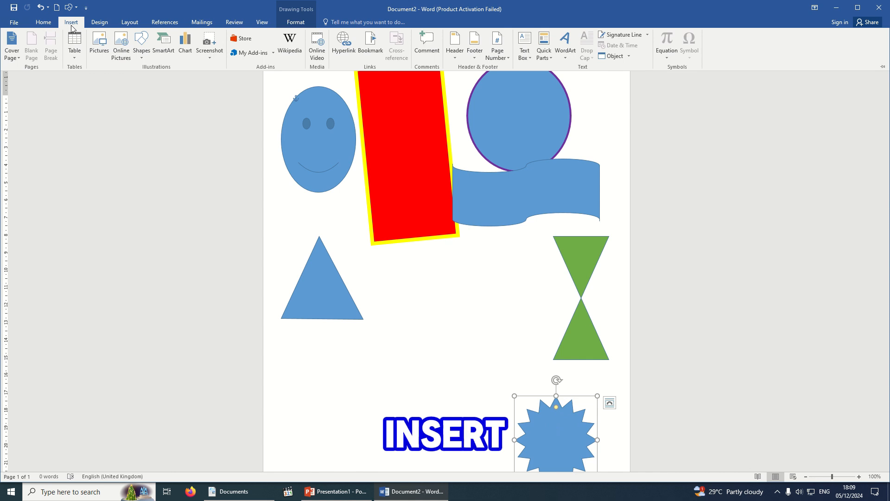
click(142, 47)
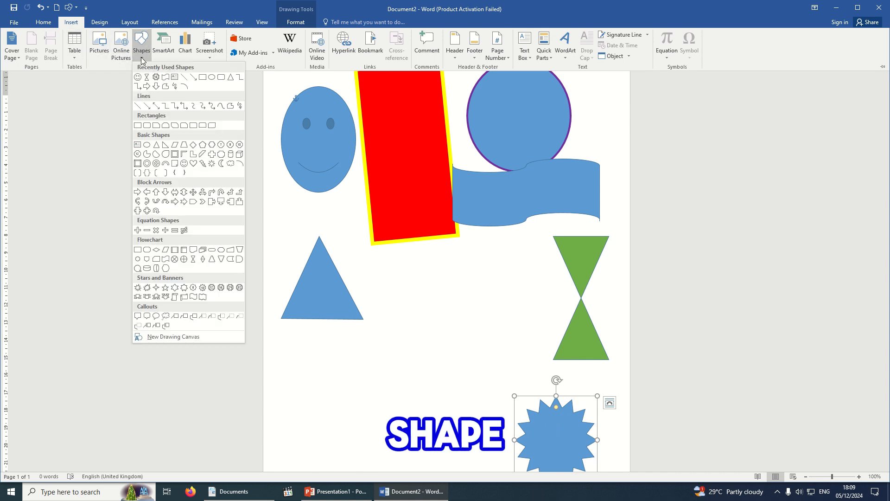
click(165, 87)
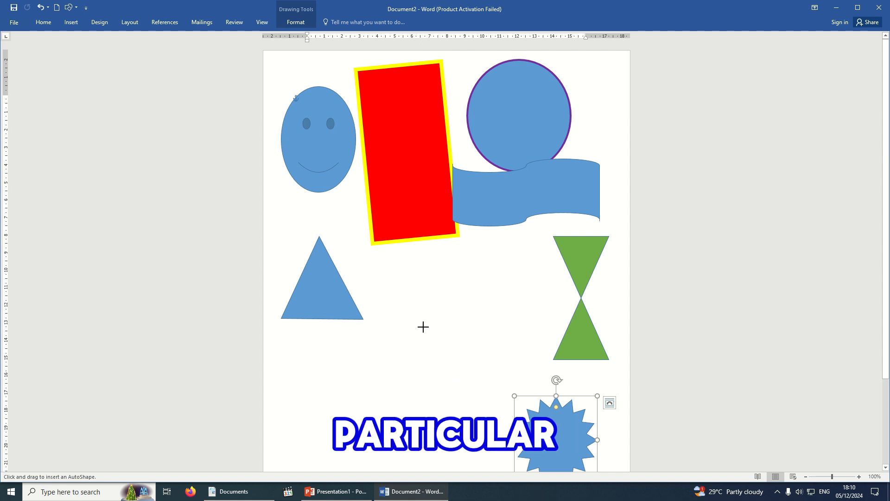
click(423, 327)
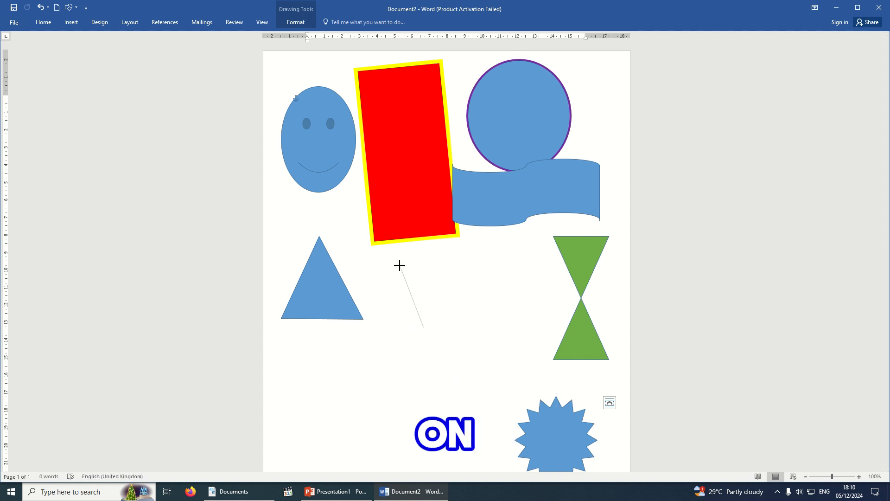
click(400, 266)
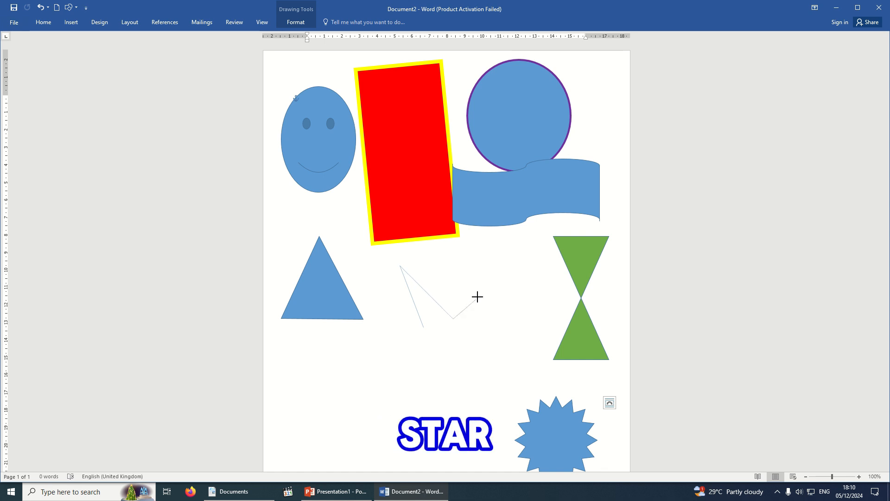
click(491, 270)
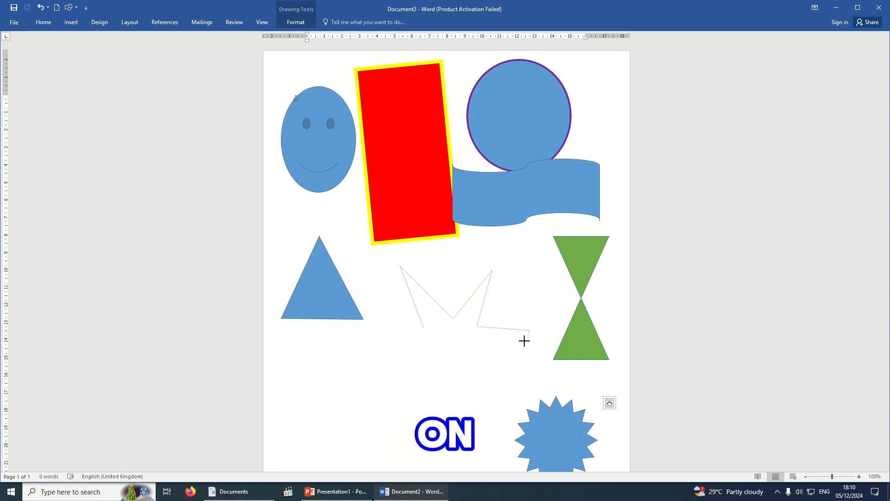
click(479, 348)
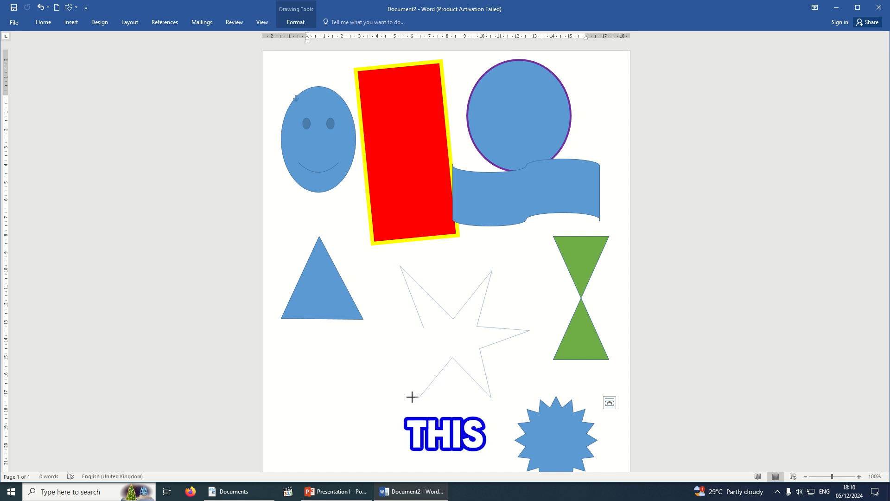
click(431, 351)
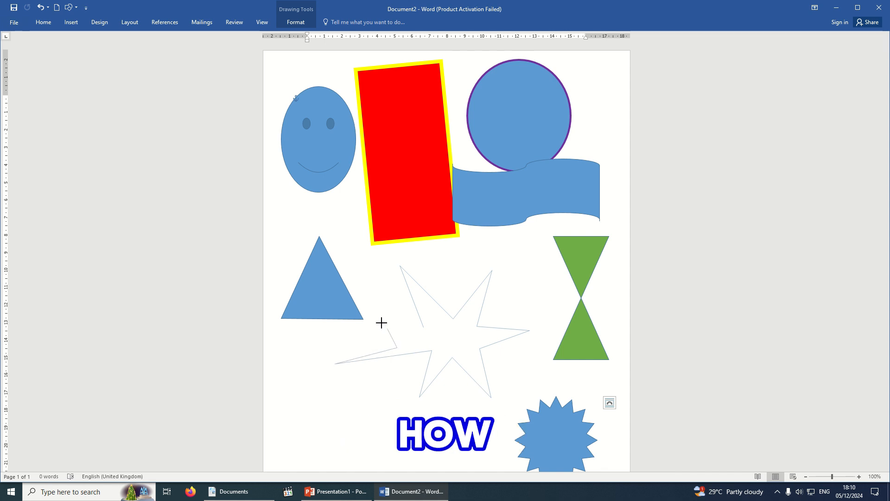
click(403, 336)
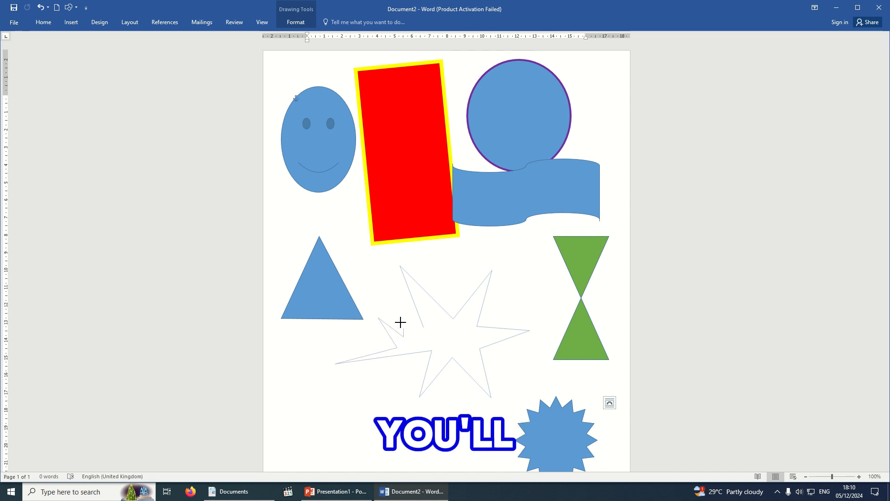
click(424, 329)
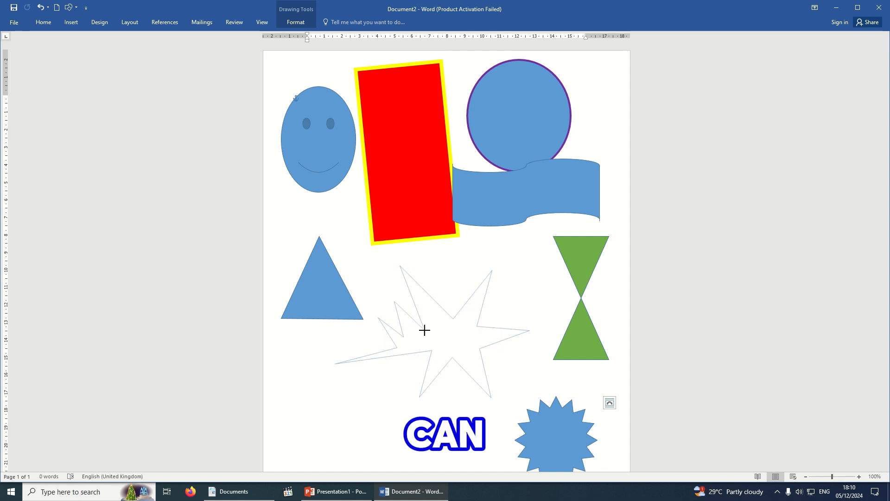
click(423, 327)
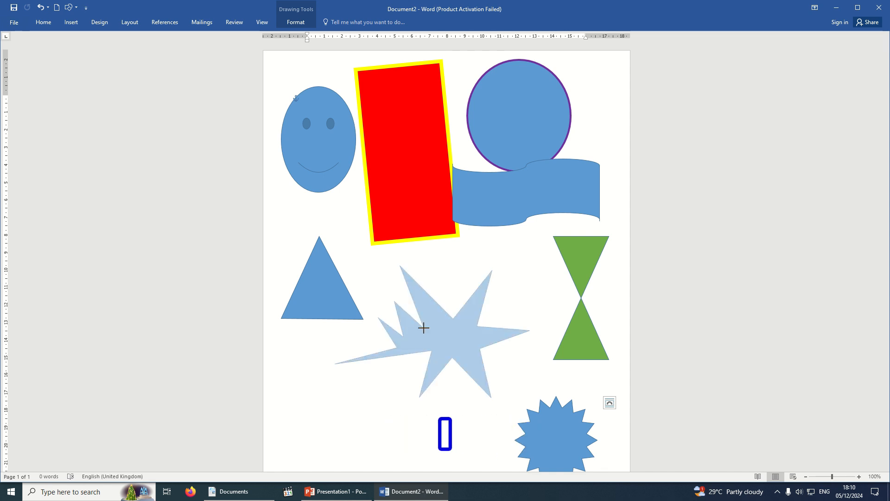
click(423, 327)
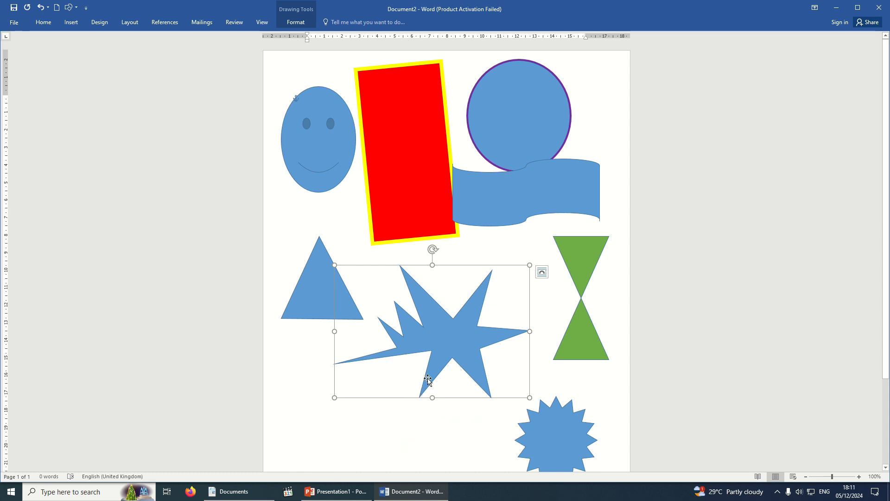
Fill the freeform star with dark red and set its outline color to light blue
click(299, 24)
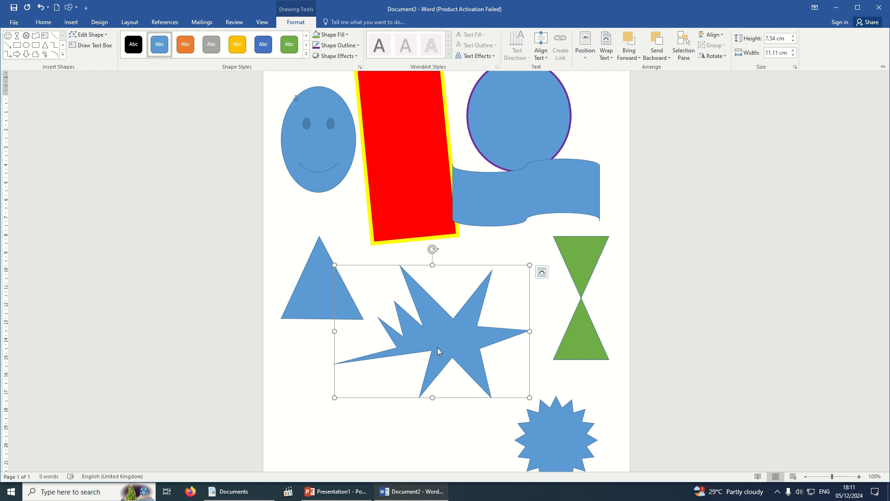
click(338, 38)
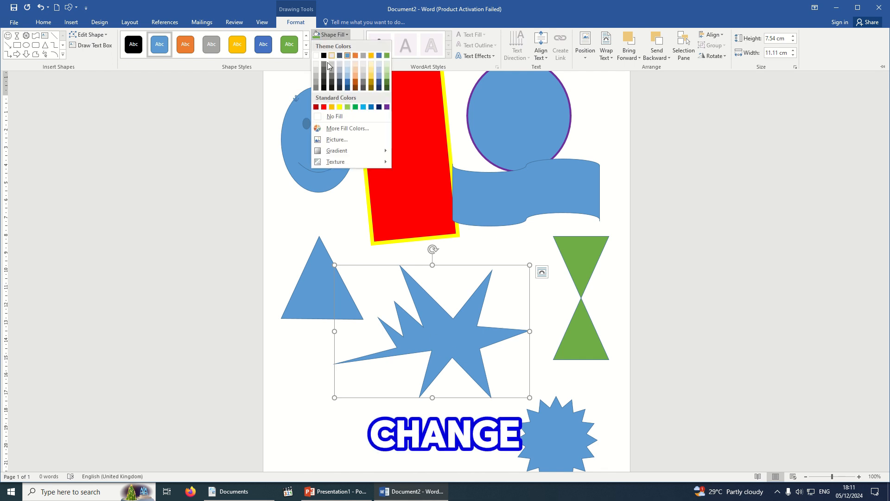
click(317, 107)
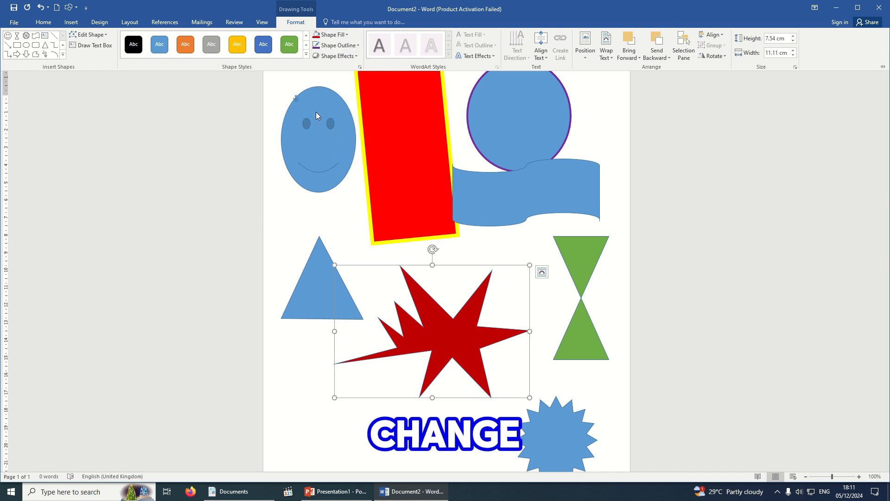
click(346, 47)
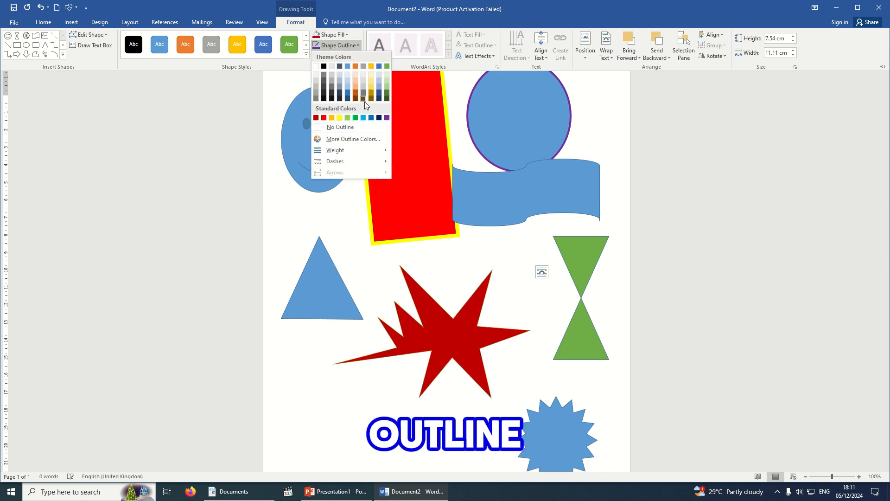
click(363, 118)
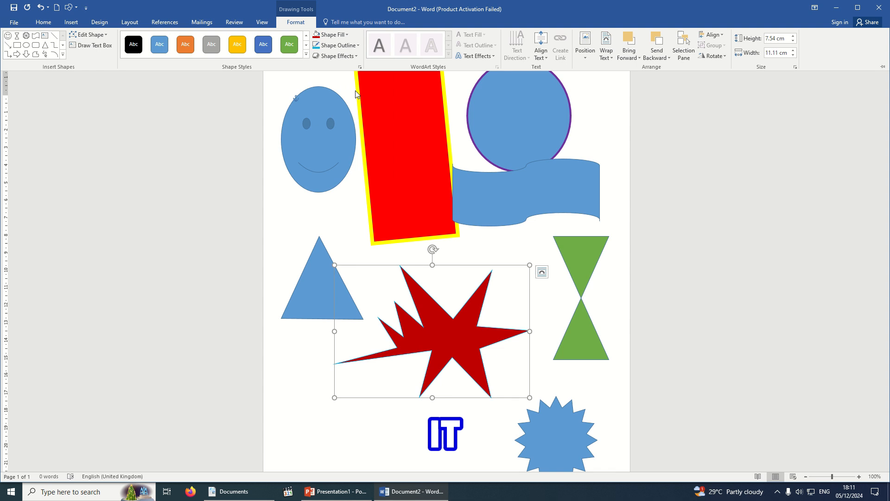
Set the freeform star's outline weight to 3 pt and its dash style to long dash-dot
click(345, 46)
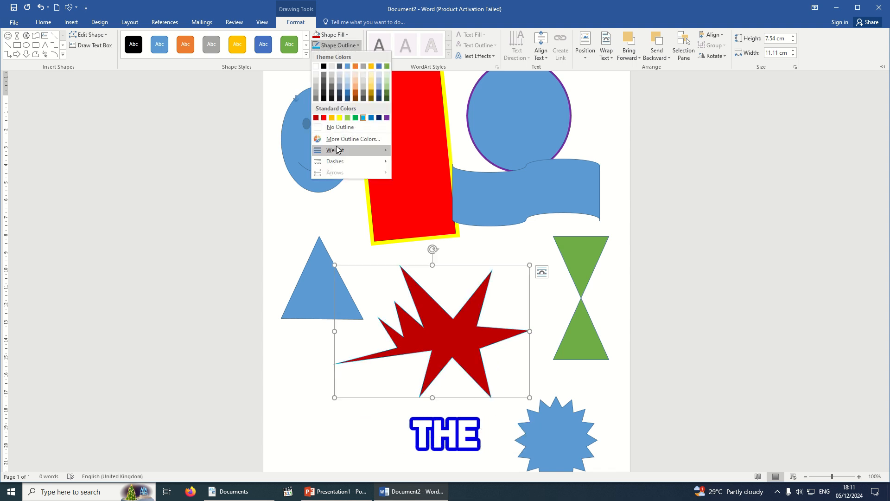
mouse_move(346, 153)
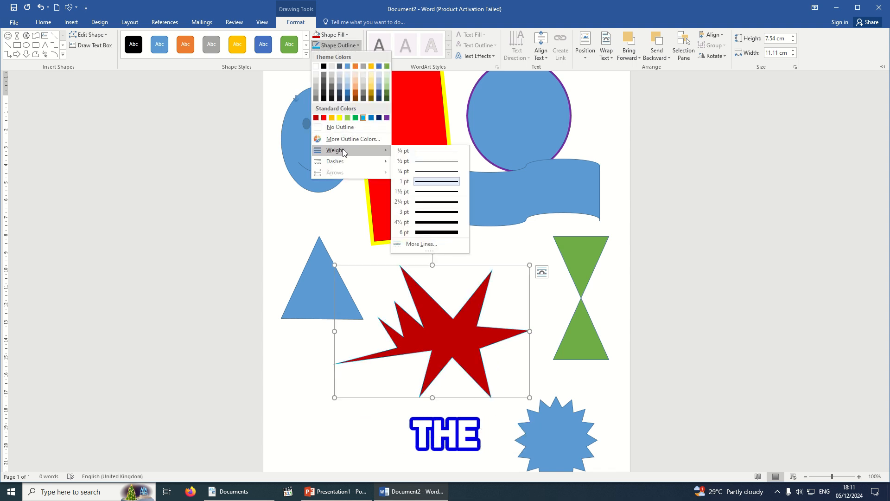
click(435, 206)
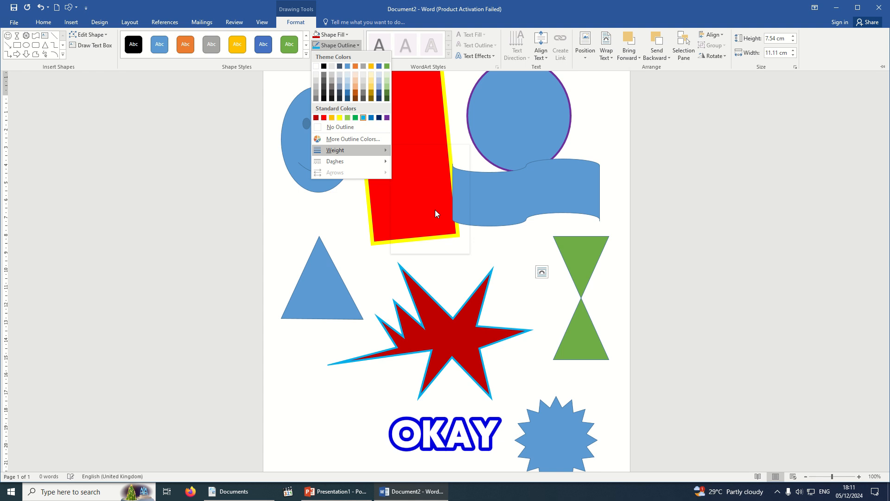
click(336, 45)
mouse_move(332, 161)
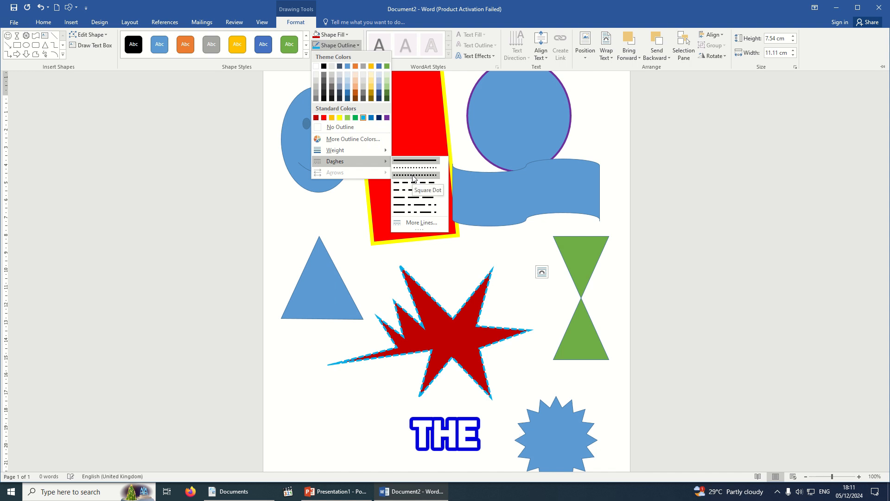
click(415, 205)
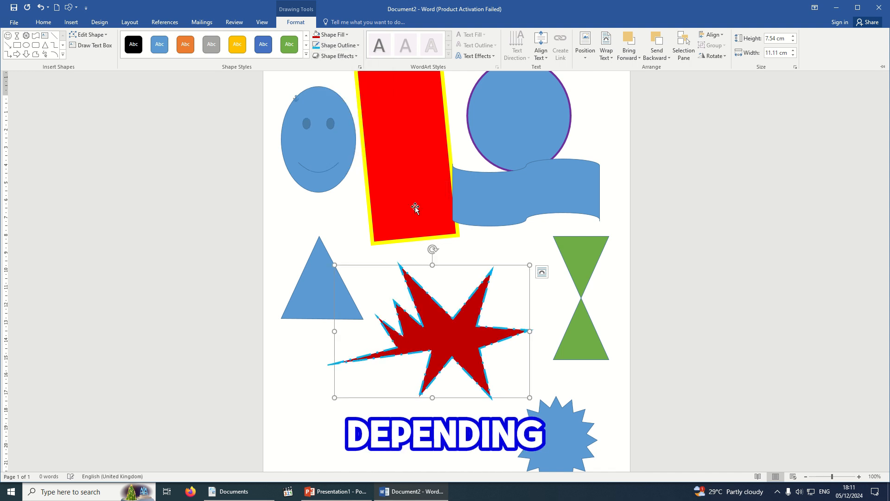
Apply a perspective shadow beneath the freeform star and deselect the shape
click(334, 56)
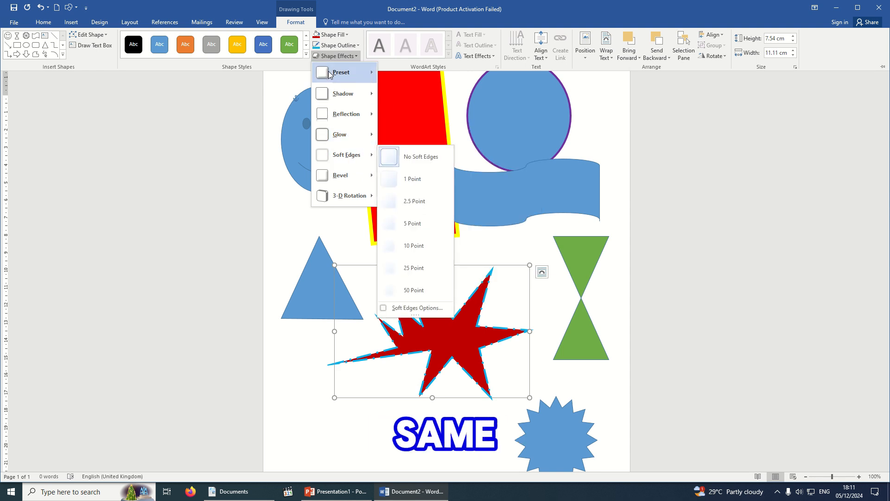
mouse_move(337, 100)
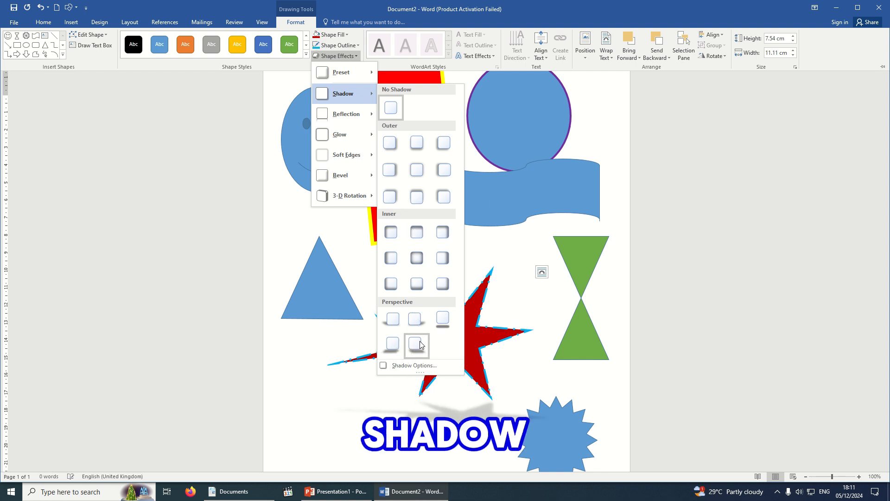
click(381, 328)
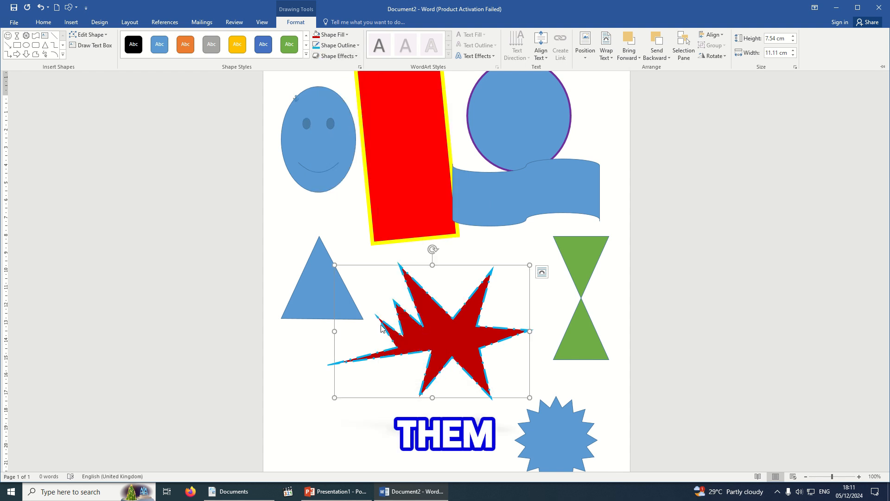
click(324, 332)
click(365, 275)
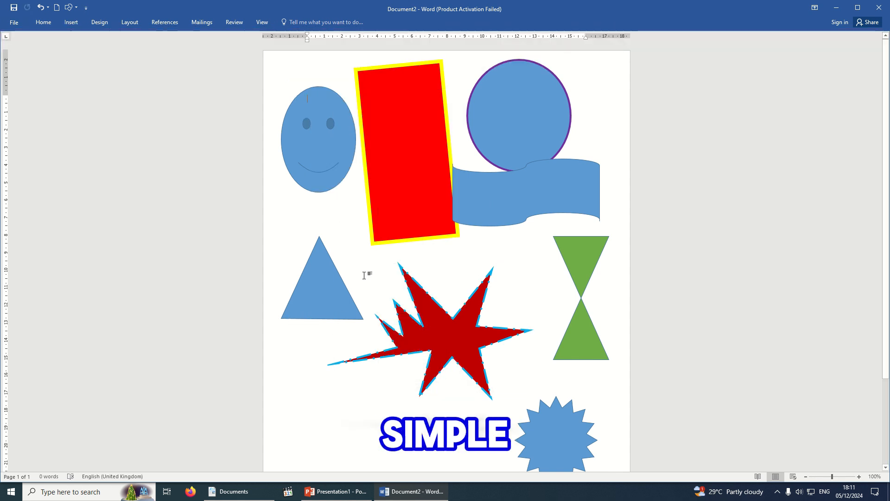
scroll(471, 306, down, 3)
scroll(475, 310, up, 3)
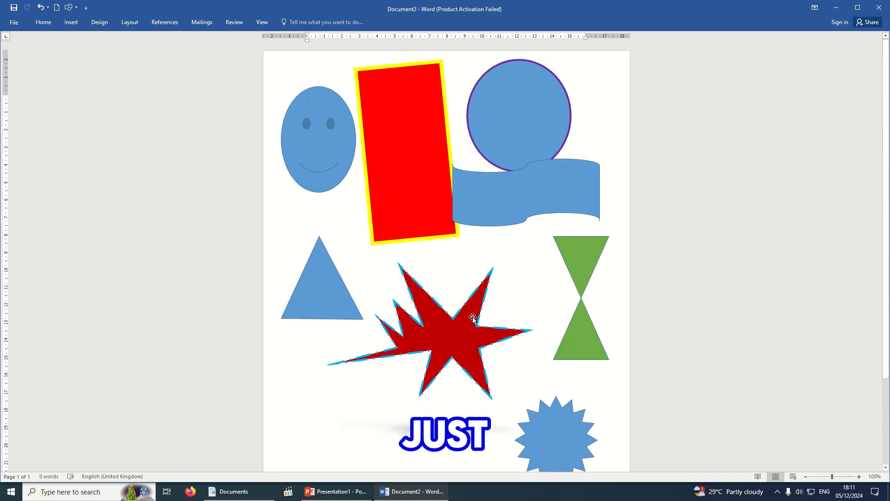
click(332, 129)
click(433, 207)
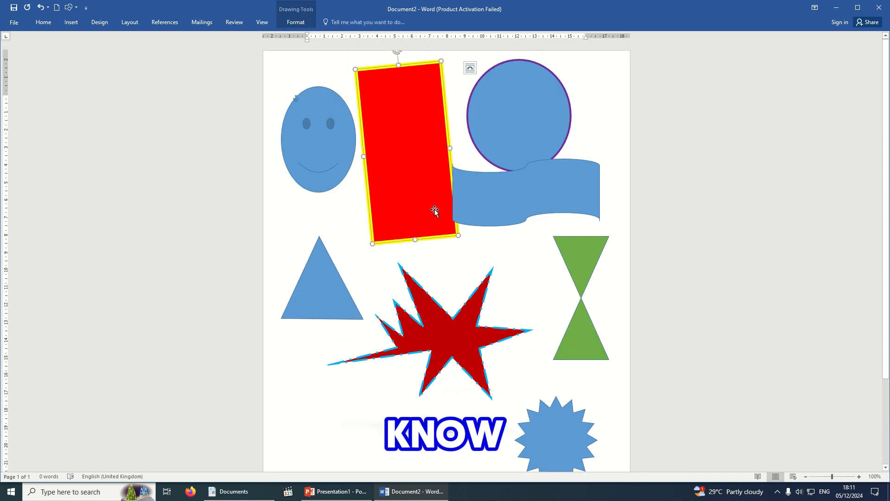
Draw a right block arrow about 10.2 cm wide and 2.6 cm high below the freeform star
click(70, 22)
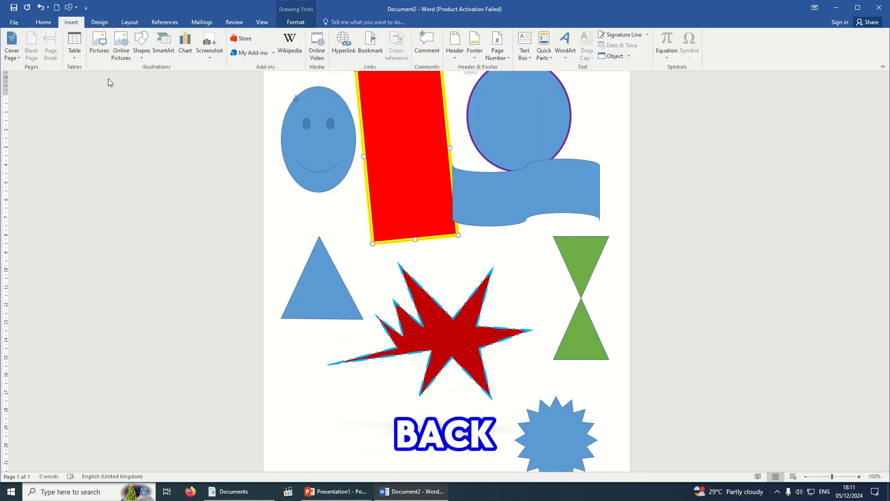
click(140, 52)
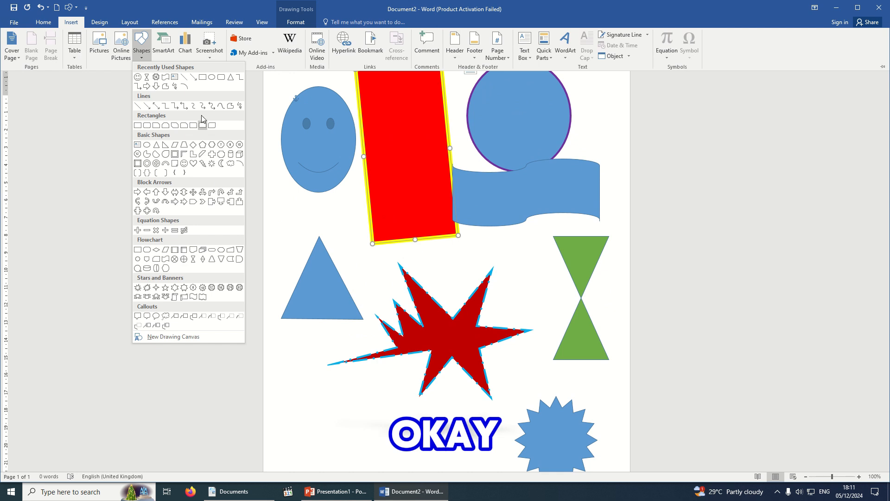
click(146, 89)
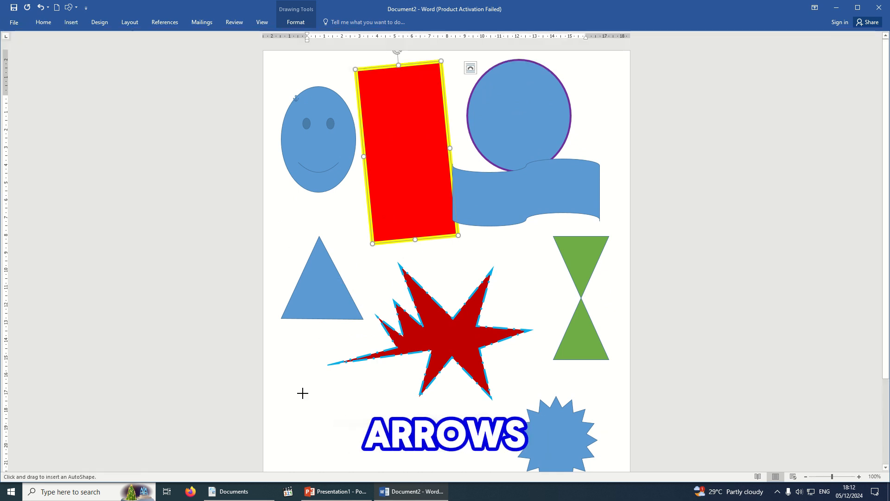
mouse_move(303, 396)
mouse_down()
mouse_move(509, 439)
mouse_move(481, 442)
mouse_up()
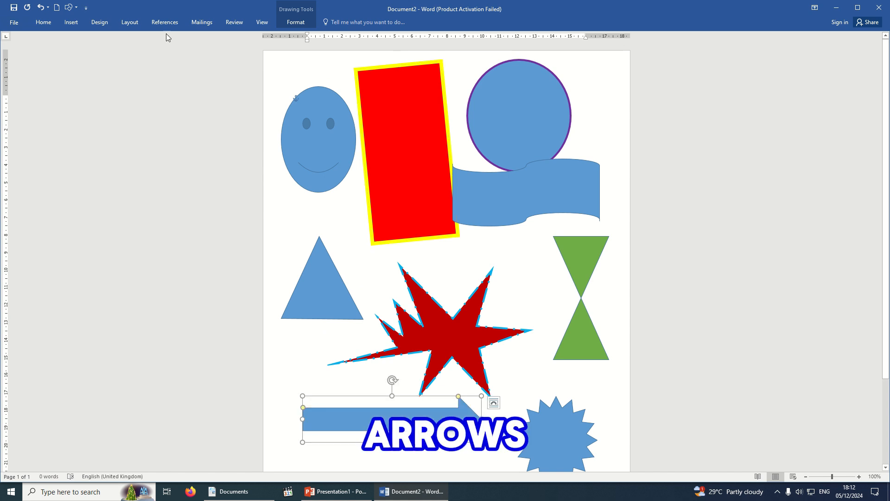
Draw a Right Arrow Callout about 3 cm wide and 3.7 cm high between the freeform star and the green hourglass, and select it
click(69, 22)
click(142, 41)
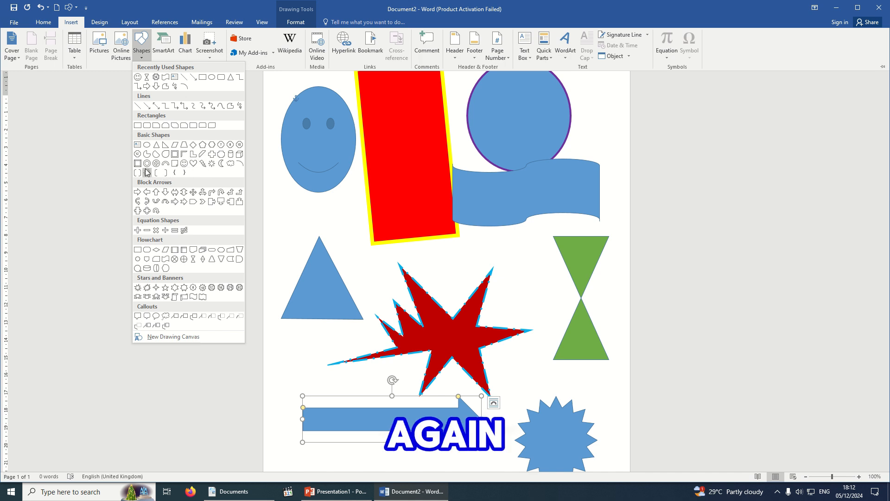
click(212, 201)
drag(511, 262, 563, 328)
click(501, 306)
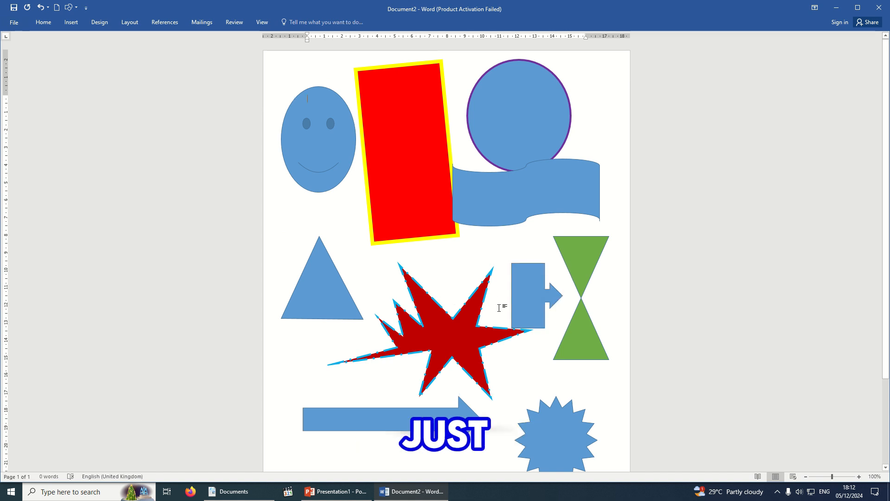
click(526, 301)
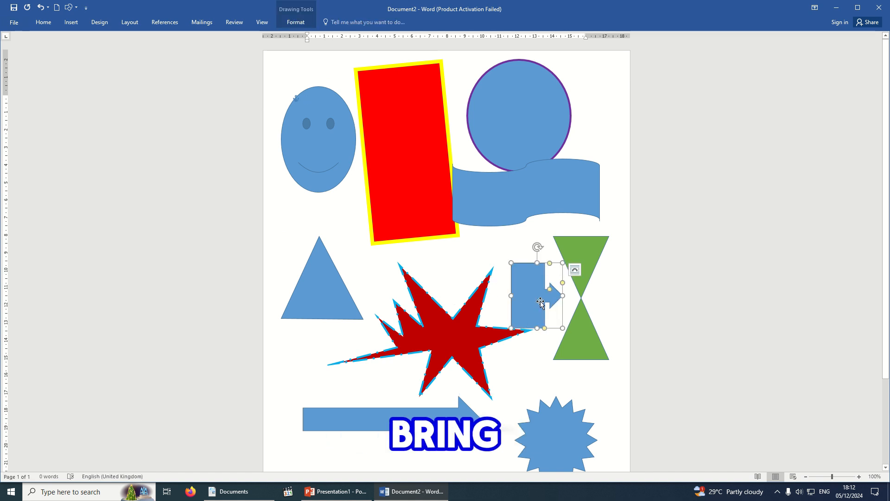
Fill the Right Arrow Callout beside the green hourglass with light orange, remove its outline, and deselect it
click(296, 24)
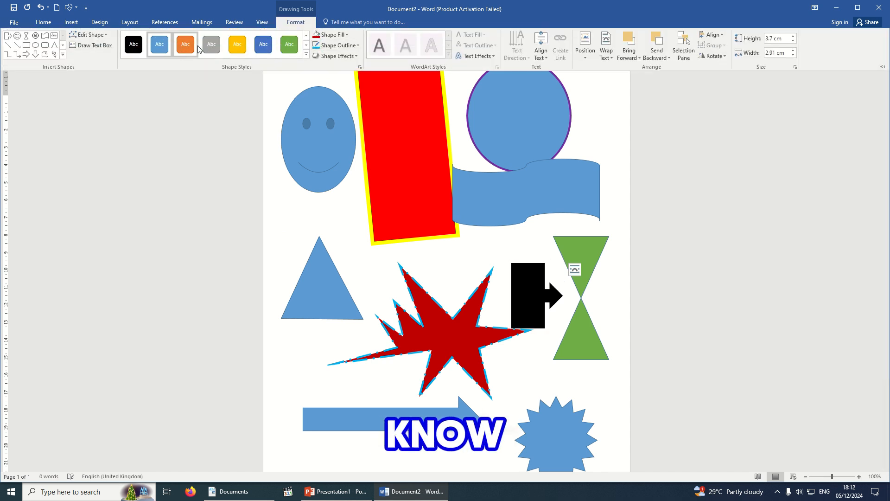
click(347, 36)
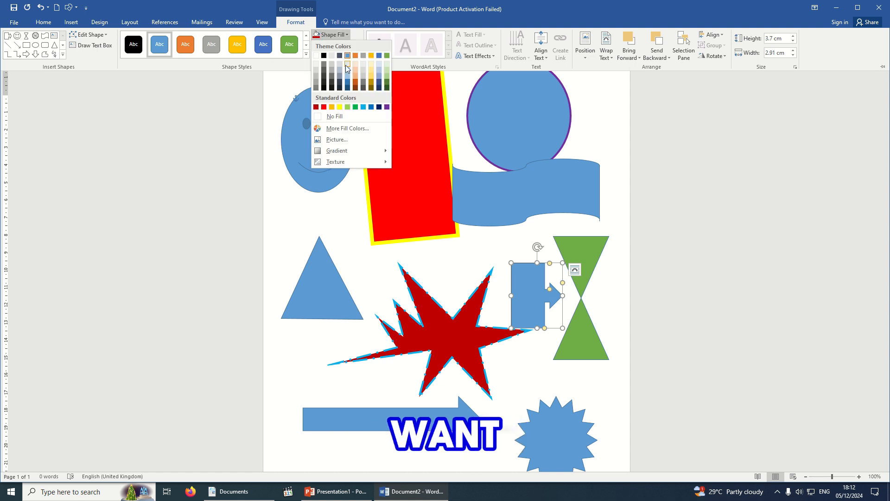
click(355, 75)
click(355, 46)
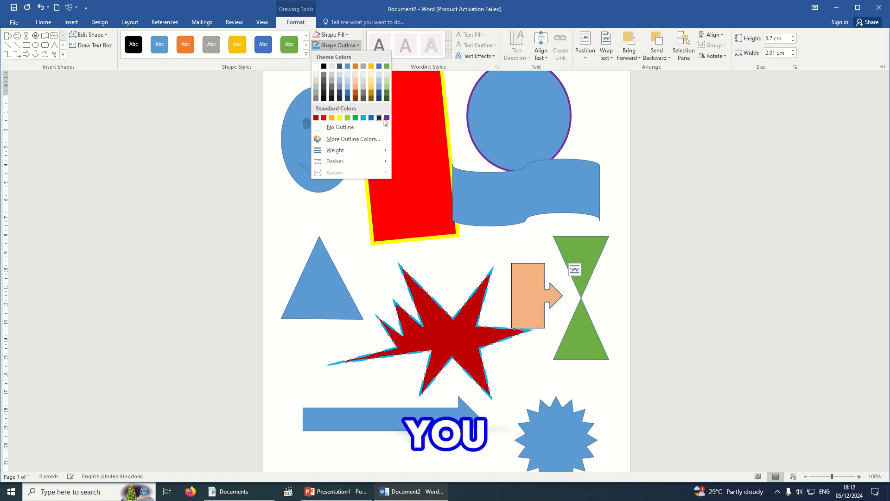
click(334, 129)
key(ctrl+F1)
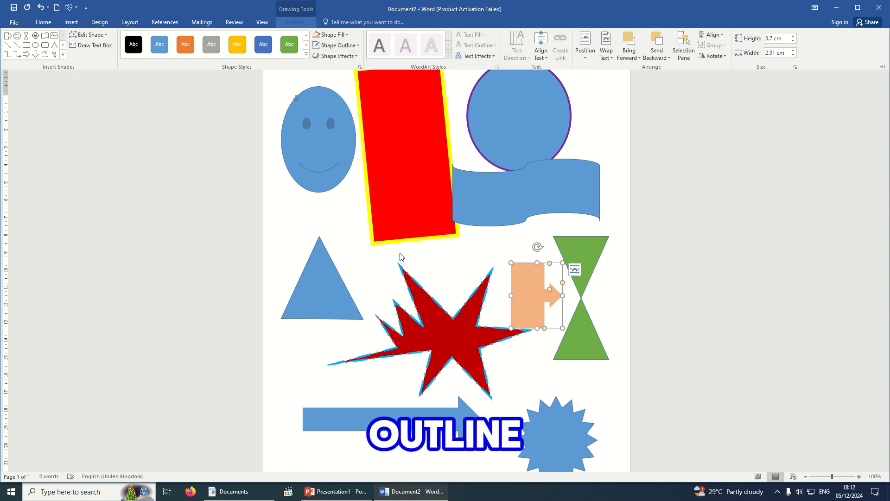
click(507, 381)
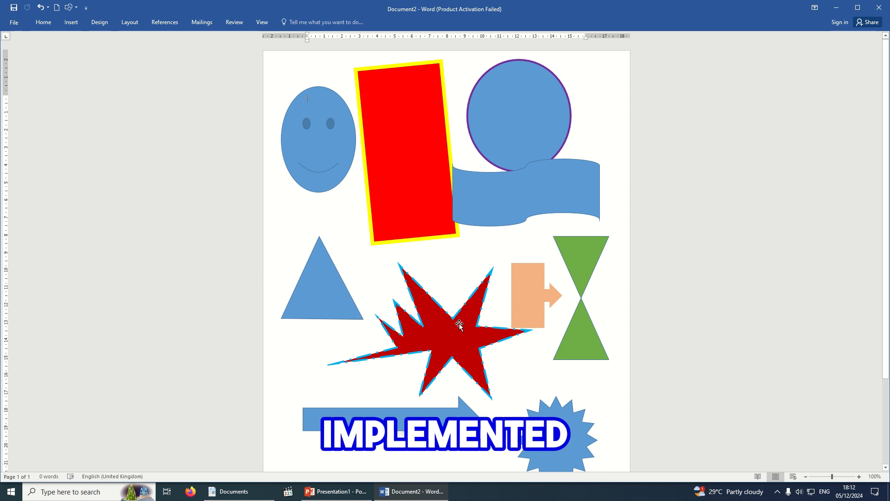
scroll(442, 302, down, 4)
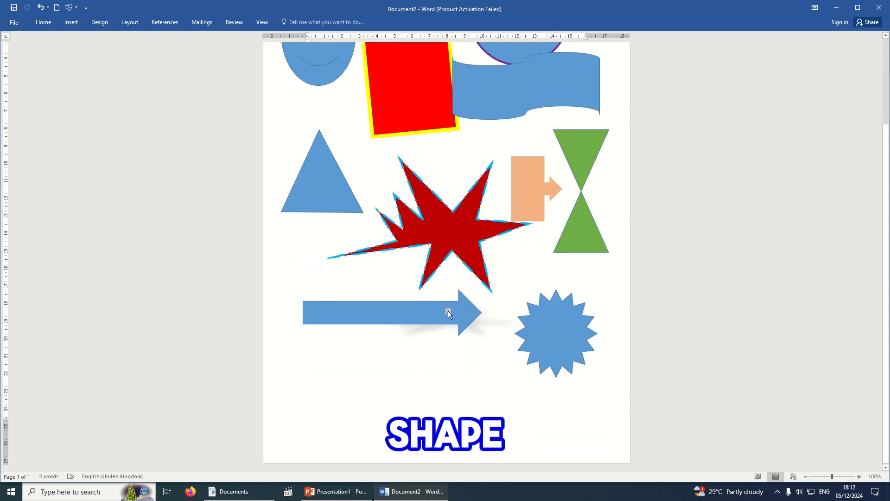
scroll(448, 312, up, 4)
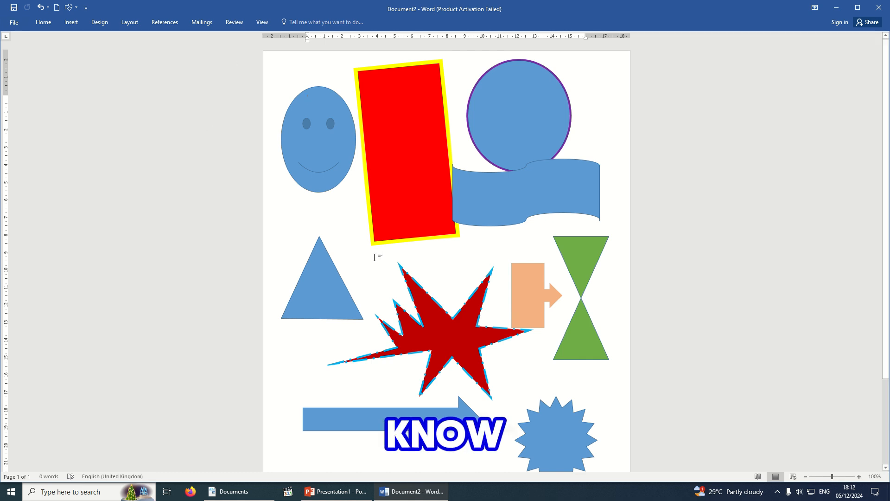
scroll(454, 281, down, 3)
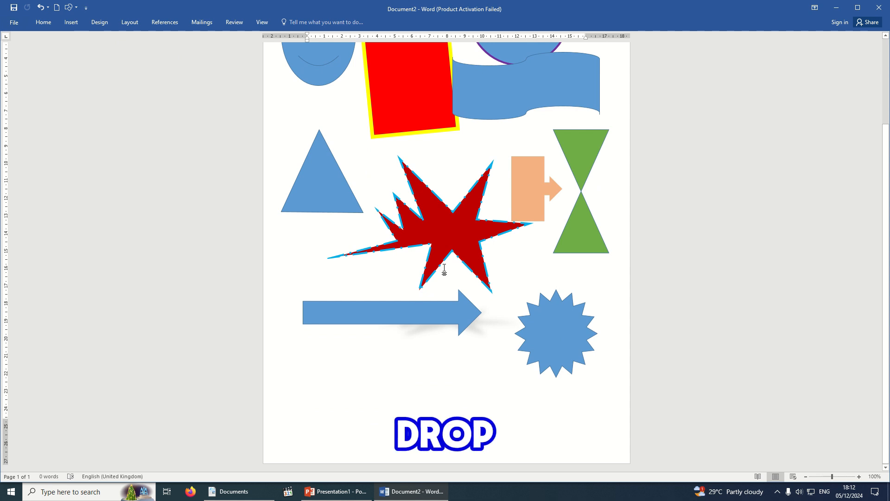
scroll(472, 281, up, 1)
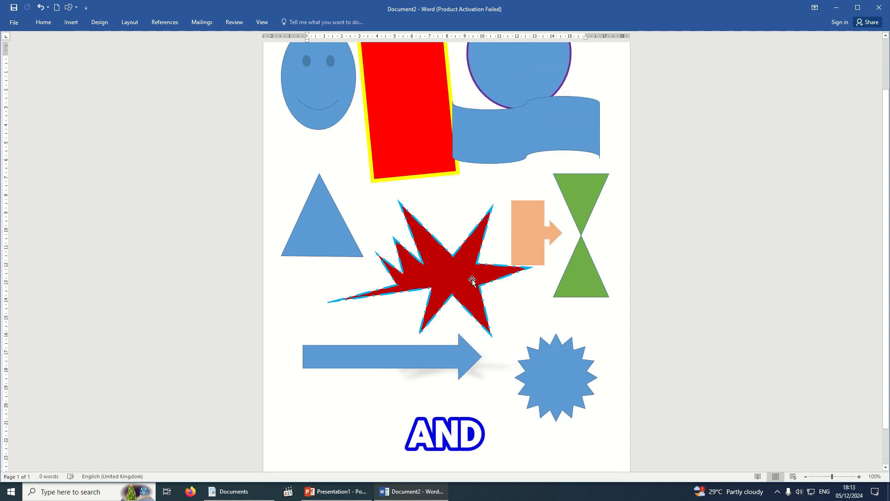
scroll(472, 281, up, 2)
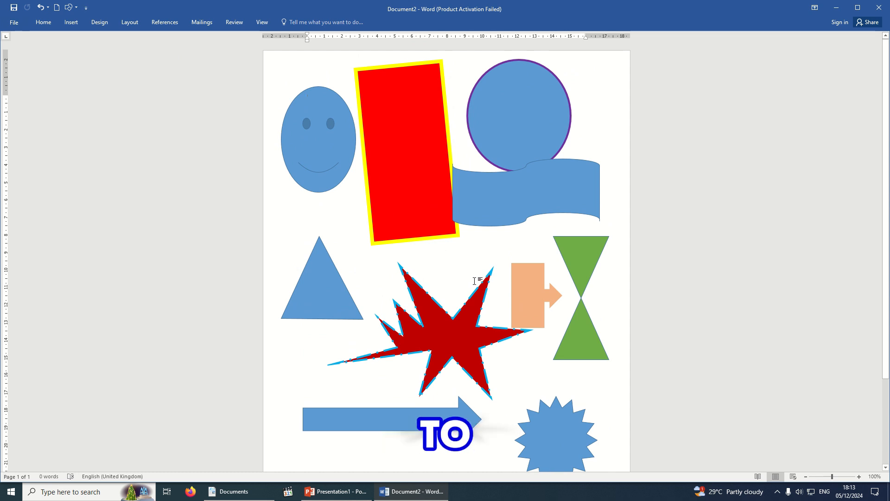